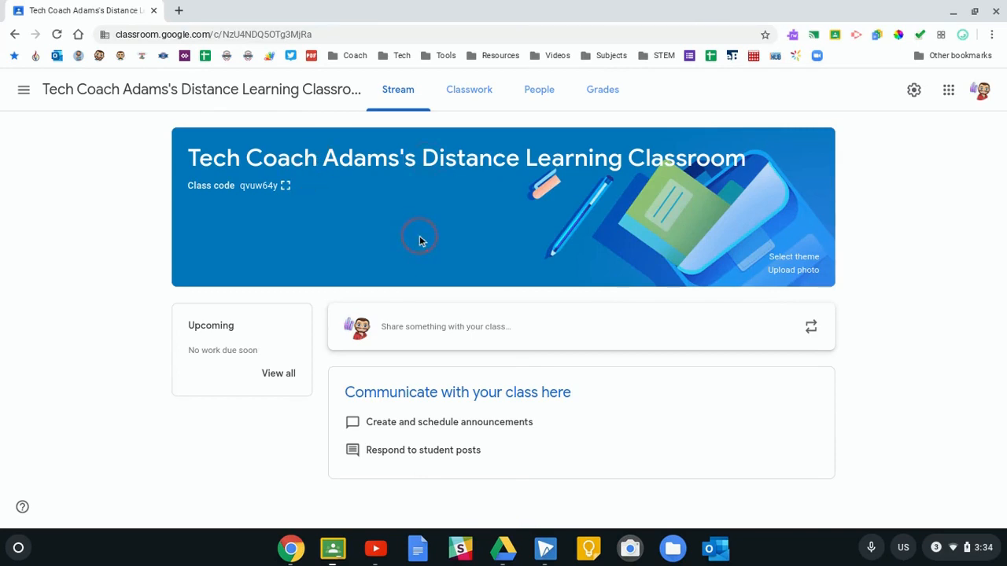
In Classwork, create an assignment titled "What did you do yesterday? (2 Truths and a Lie)" with instructions "Open the attached Doc and follow the instructions.".
left_click(469, 101)
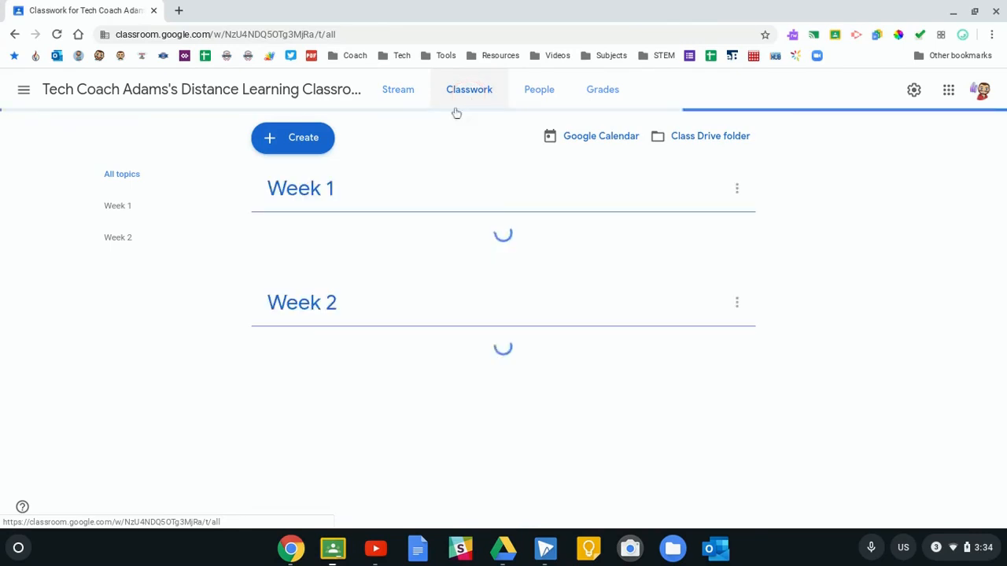
left_click(379, 189)
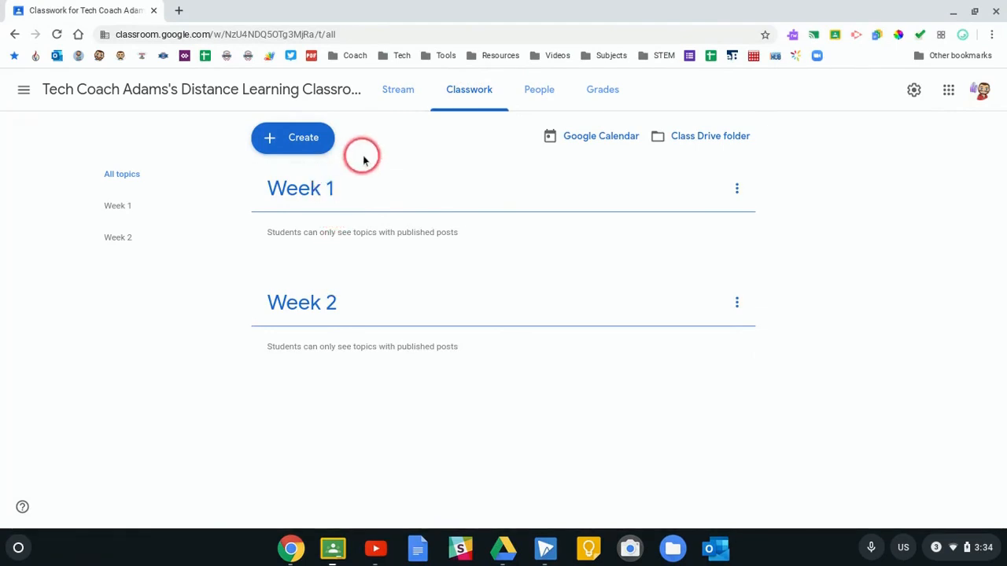
left_click(310, 146)
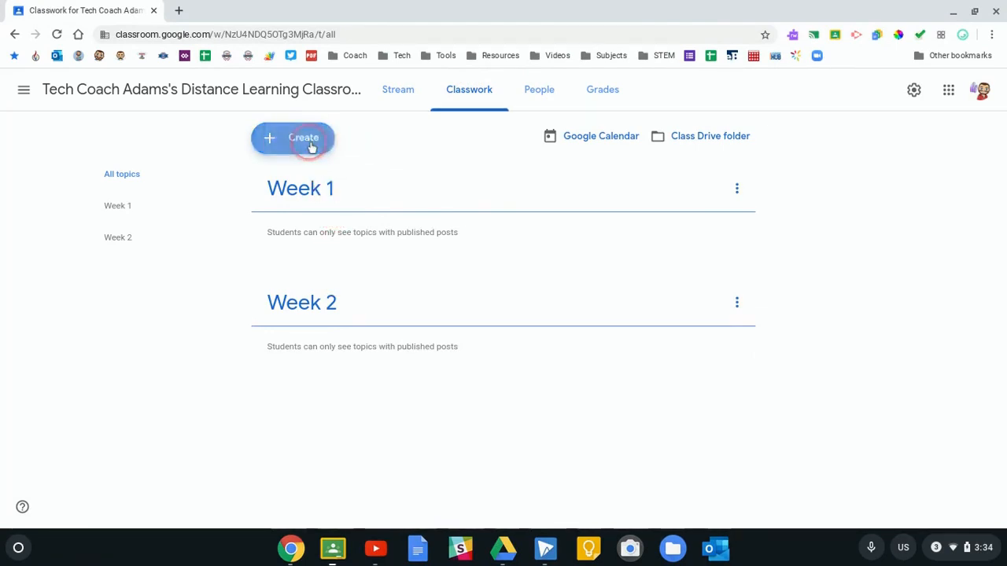
left_click(306, 180)
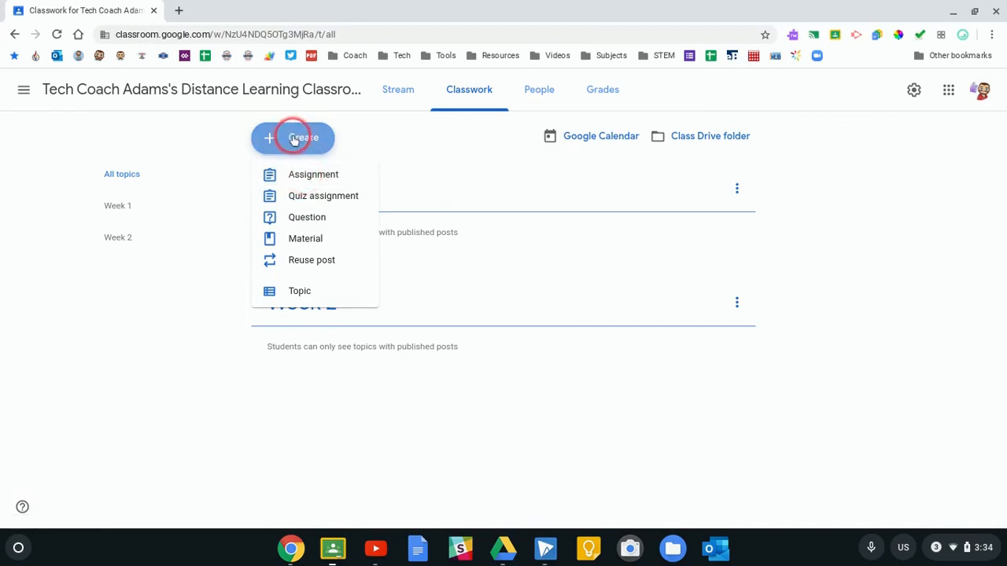
left_click(322, 175)
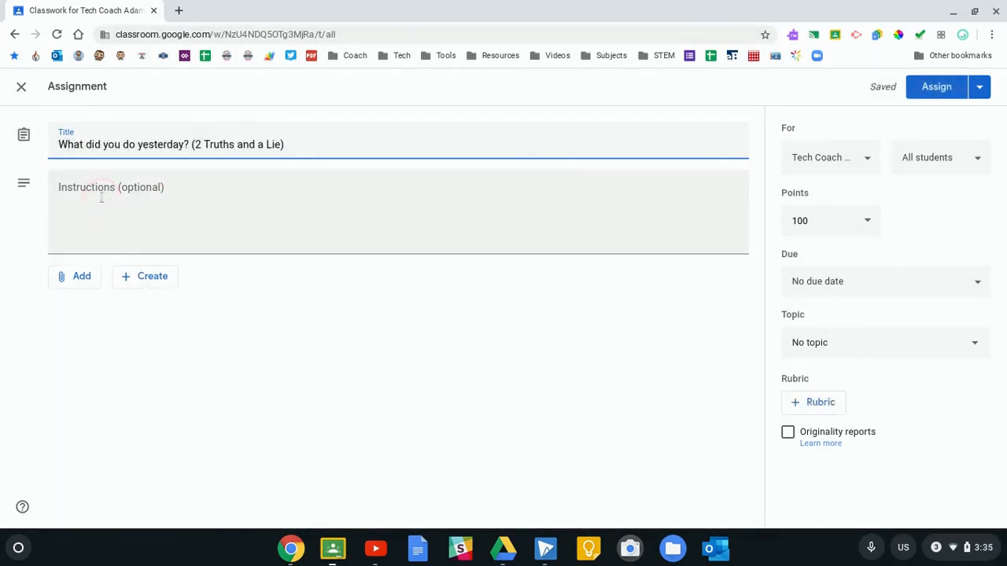
left_click(81, 191)
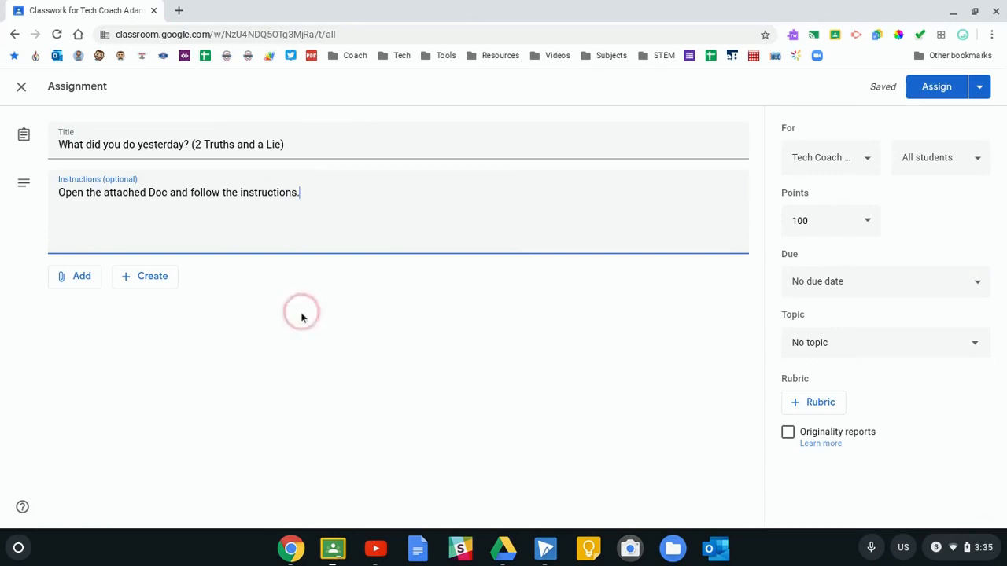
left_click(82, 278)
left_click(82, 279)
left_click(82, 278)
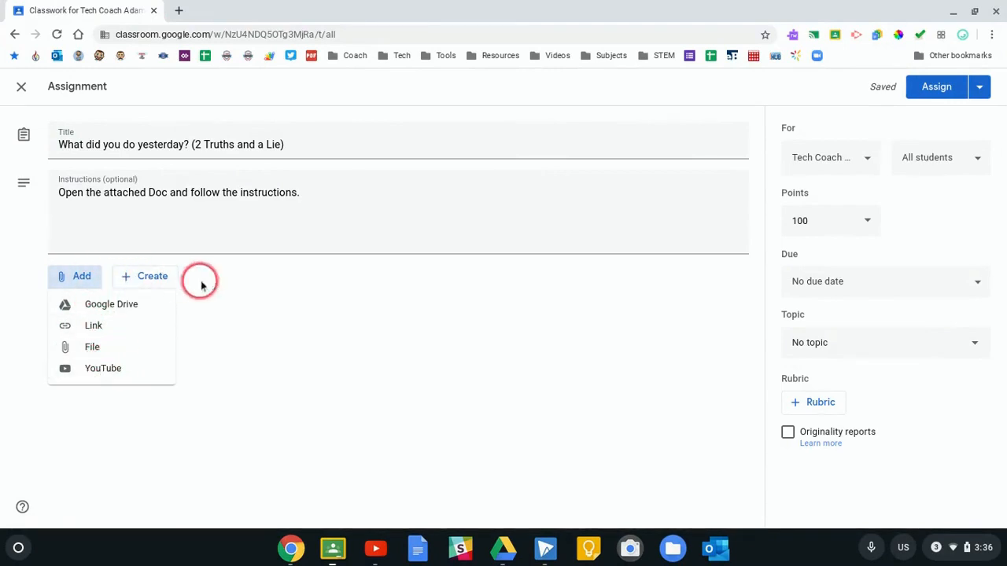
left_click(243, 281)
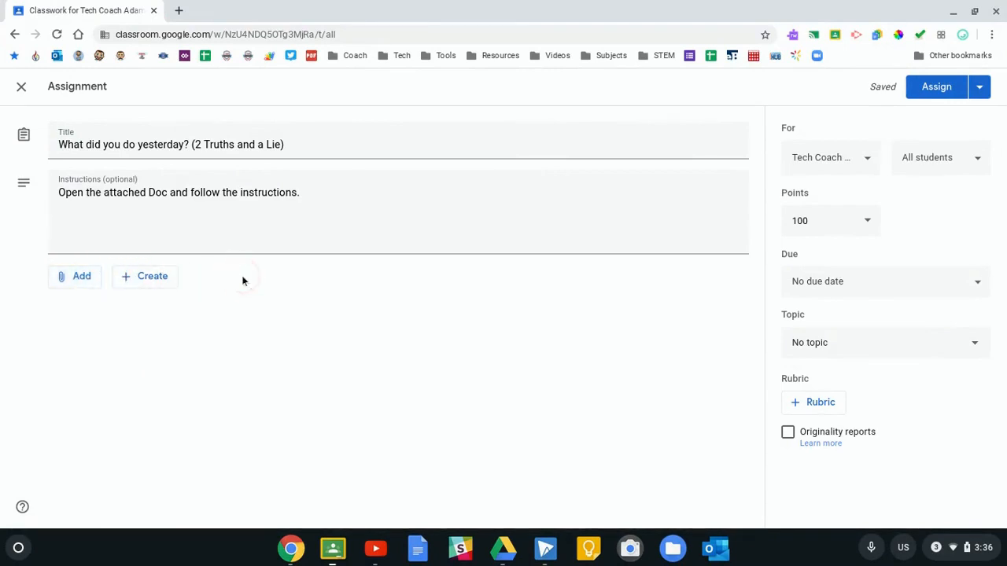
Create a new blank Google Docs document as an attachment to the assignment.
left_click(139, 276)
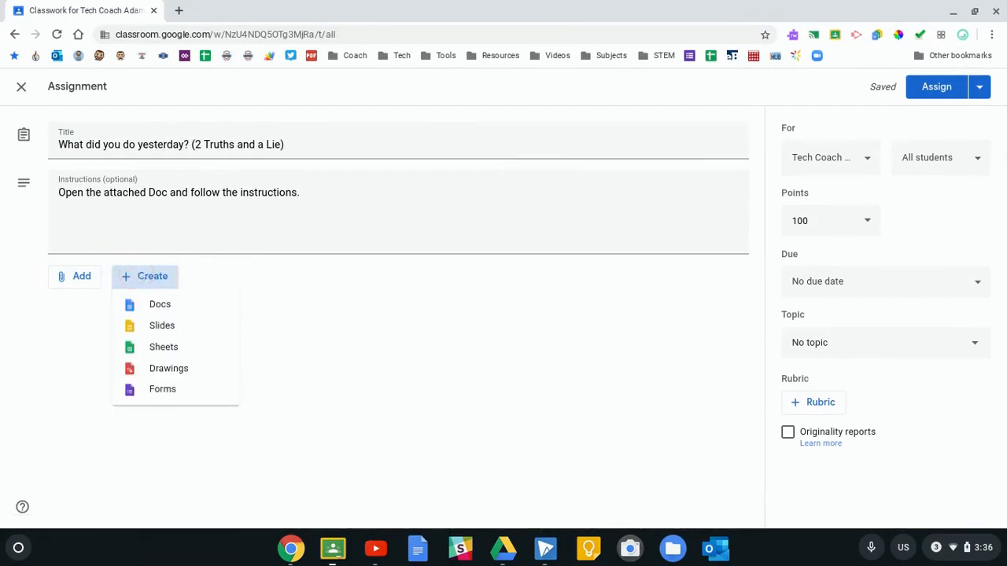
left_click(167, 305)
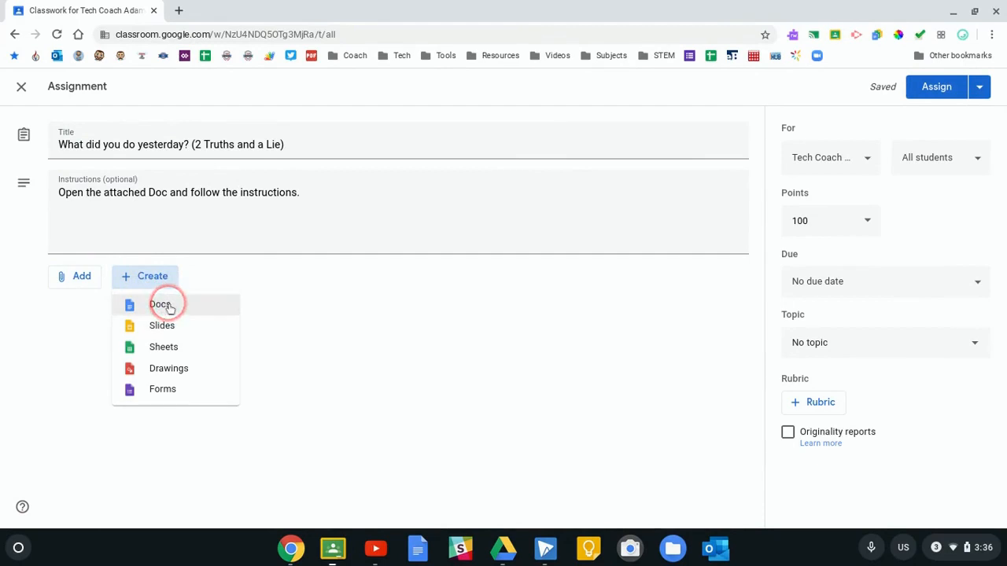
left_click(164, 327)
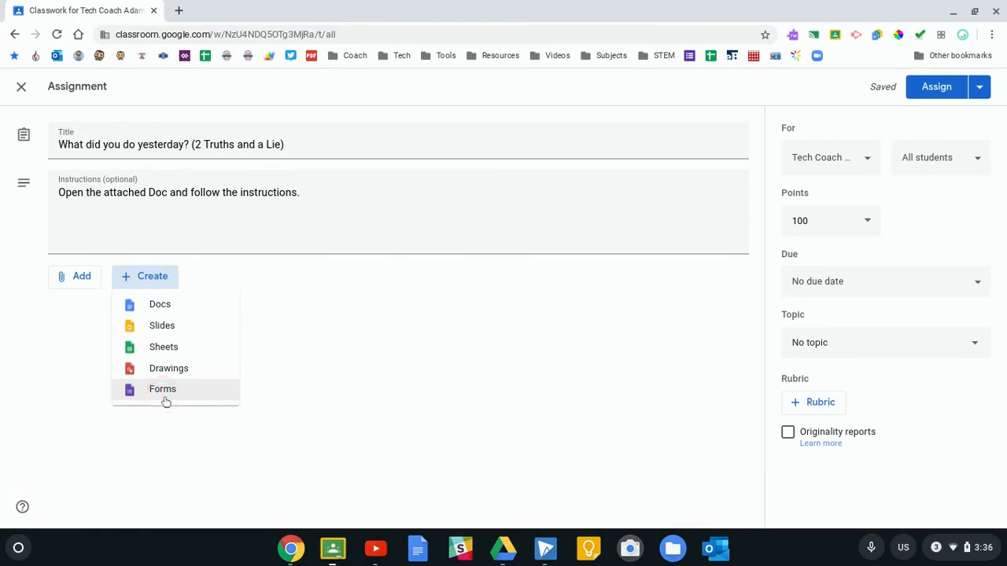
left_click(163, 307)
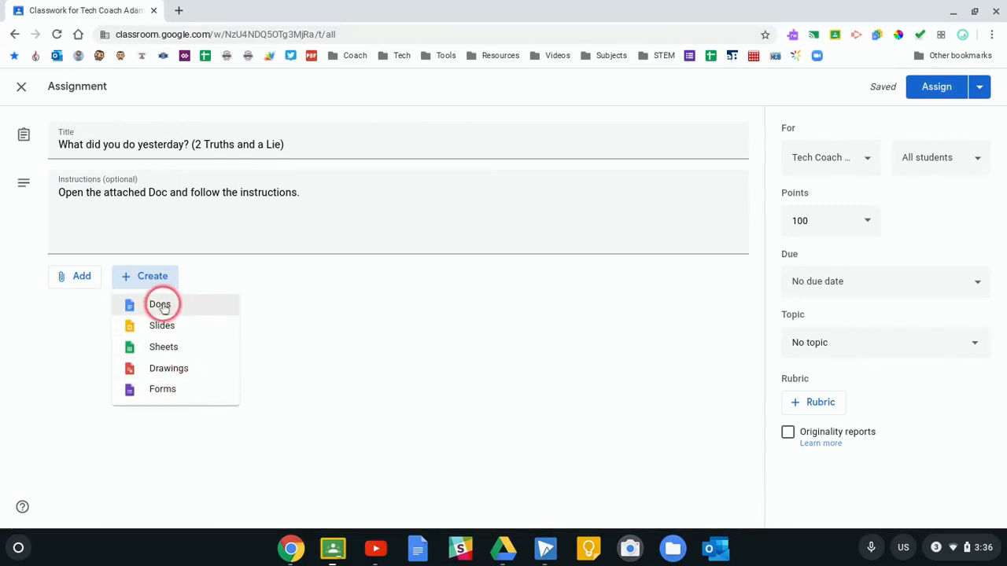
left_click(159, 305)
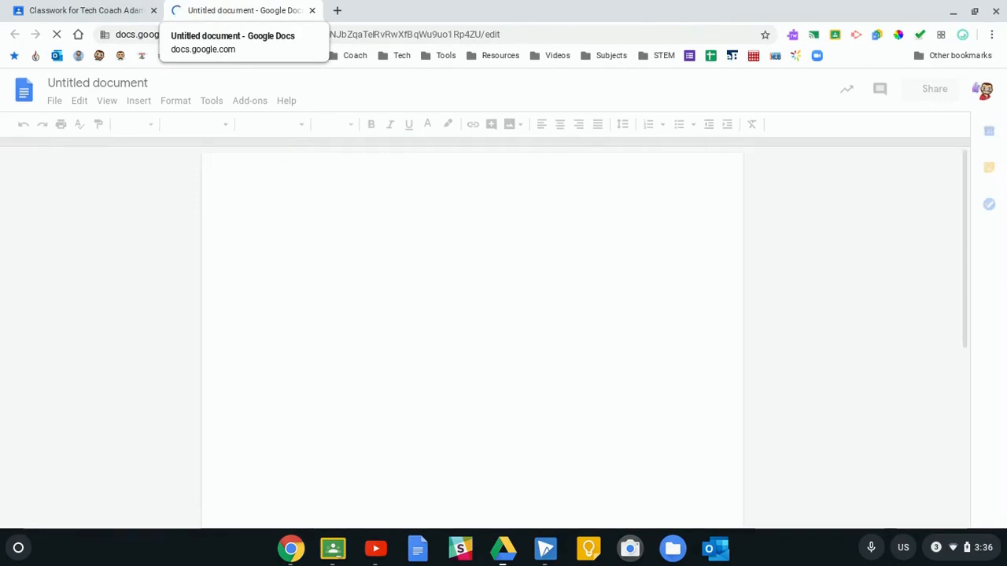
Check the attachment in the assignment, then name the new document "What did you do yesterday?".
left_click(81, 14)
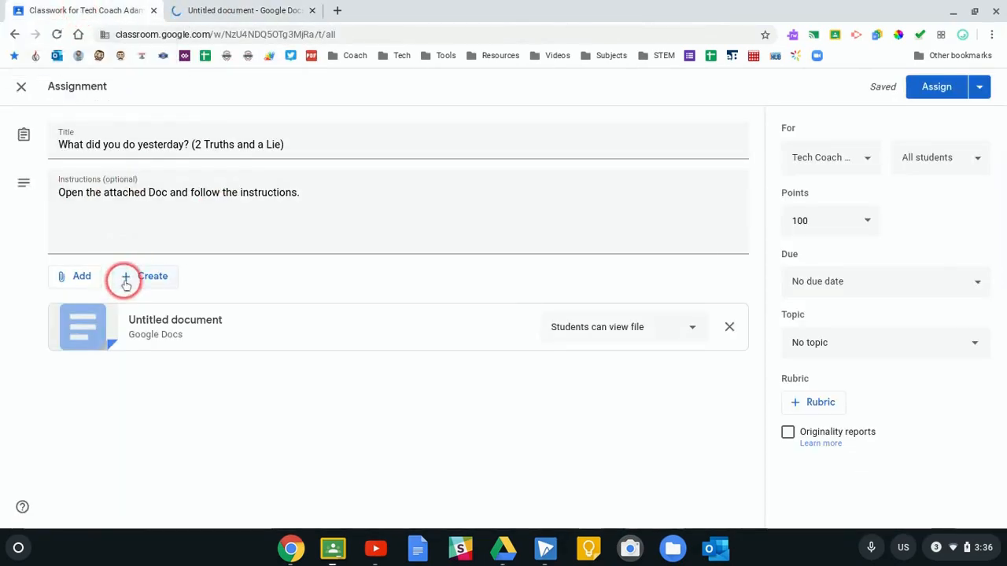
left_click(234, 11)
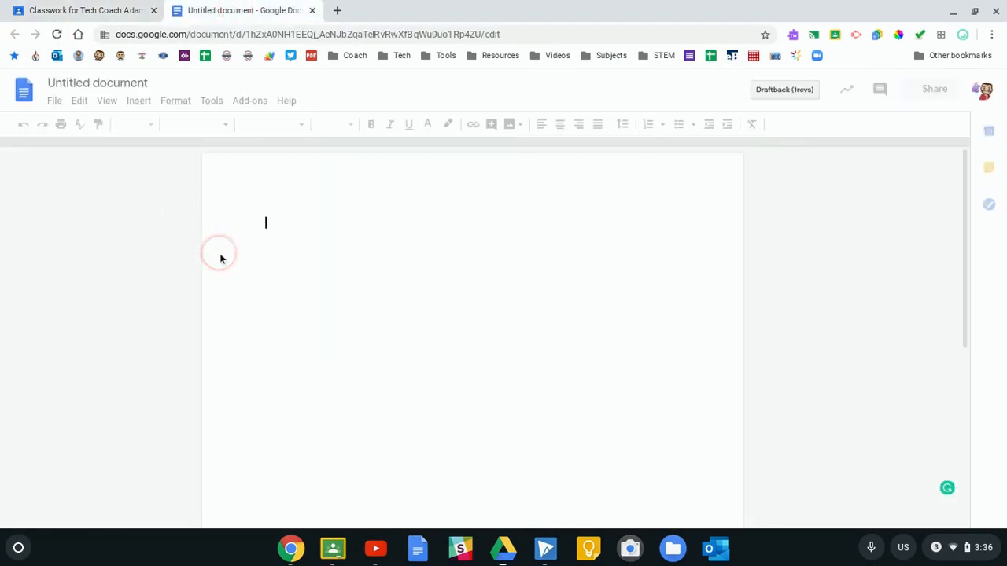
left_click(265, 224)
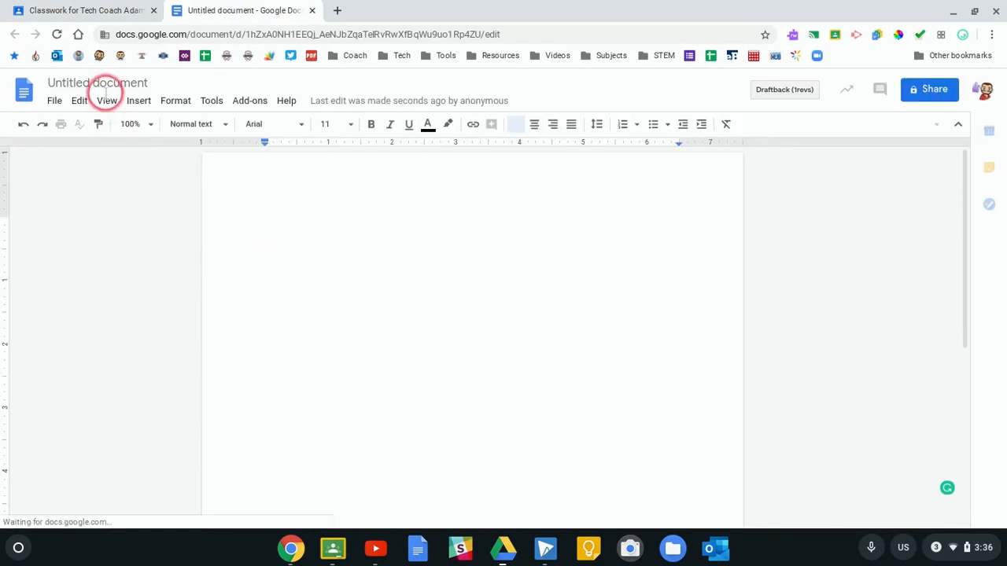
left_click(103, 84)
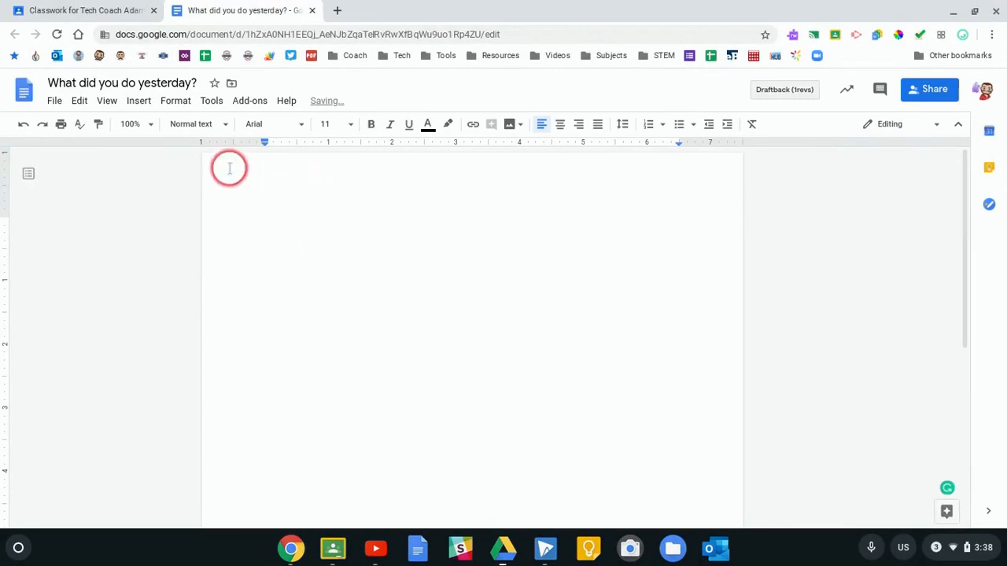
Add the centred heading "What did you do Yesterday?" in the Title style at the start of the document.
left_click(224, 127)
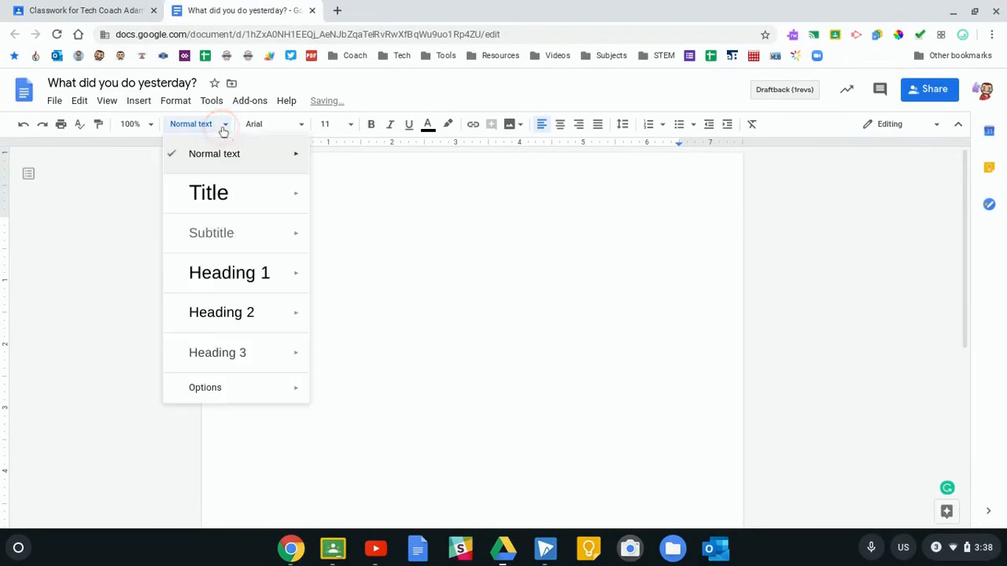
left_click(220, 203)
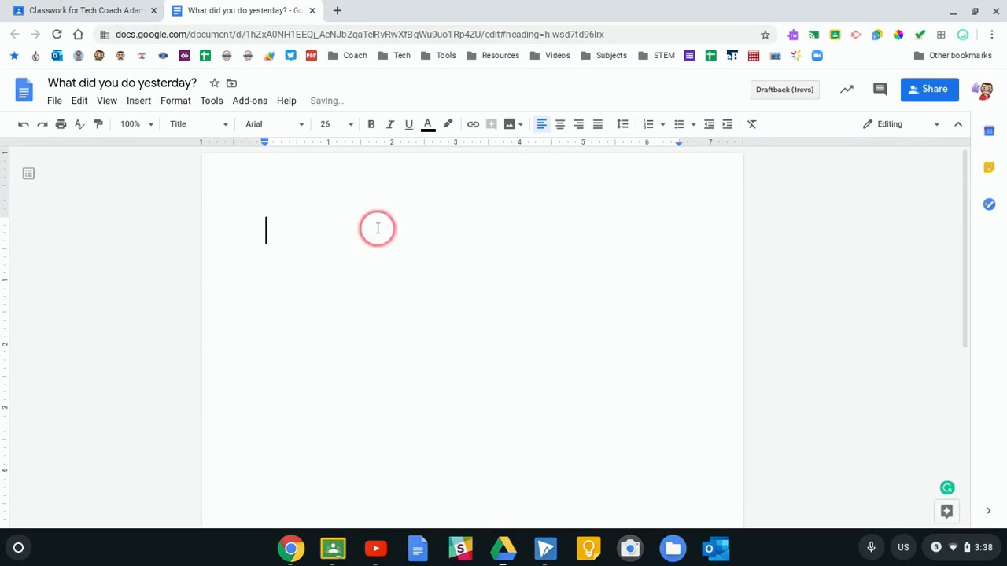
type("Wha")
key("Tab")
type("?")
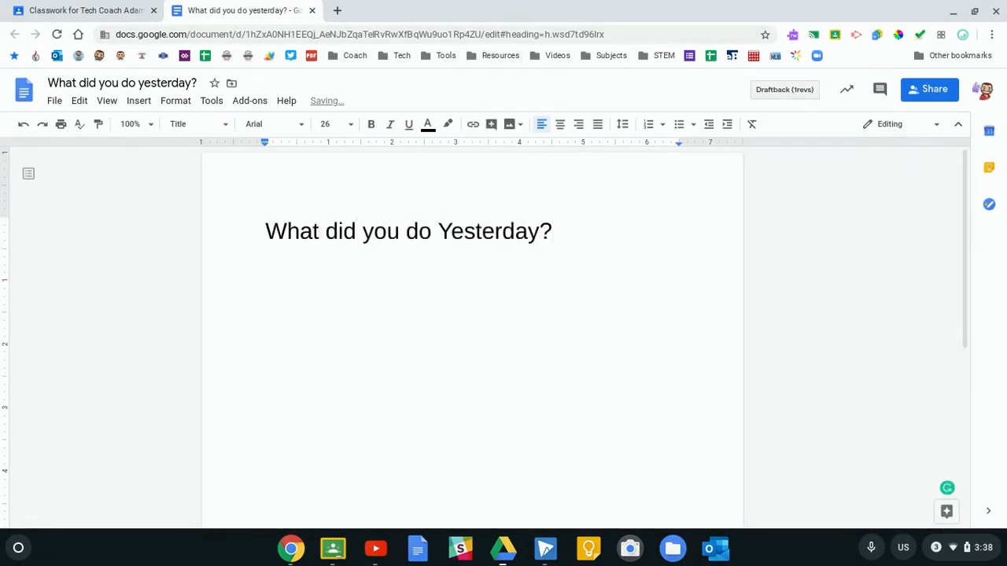
left_click(560, 125)
left_click(609, 230)
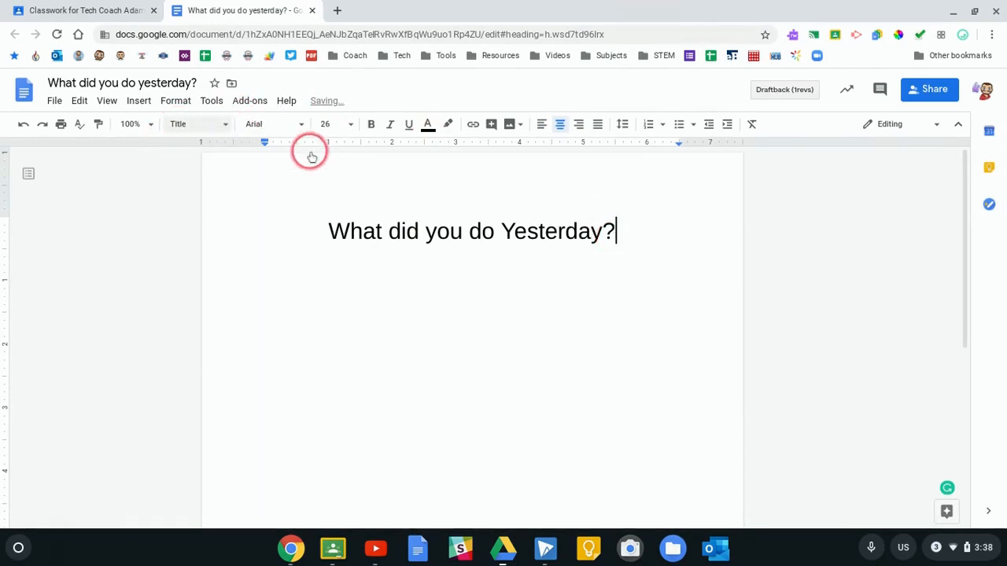
Add Heading 1 instructions below the title asking for a paragraph about yesterday with two "TRUE" things and one made up, creative but reasonable.
key("Return")
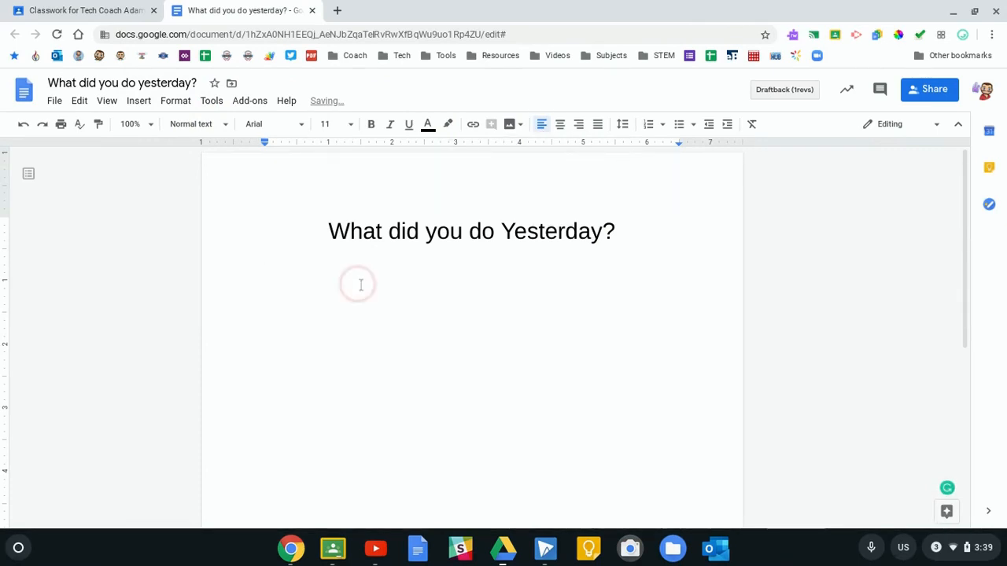
type("W")
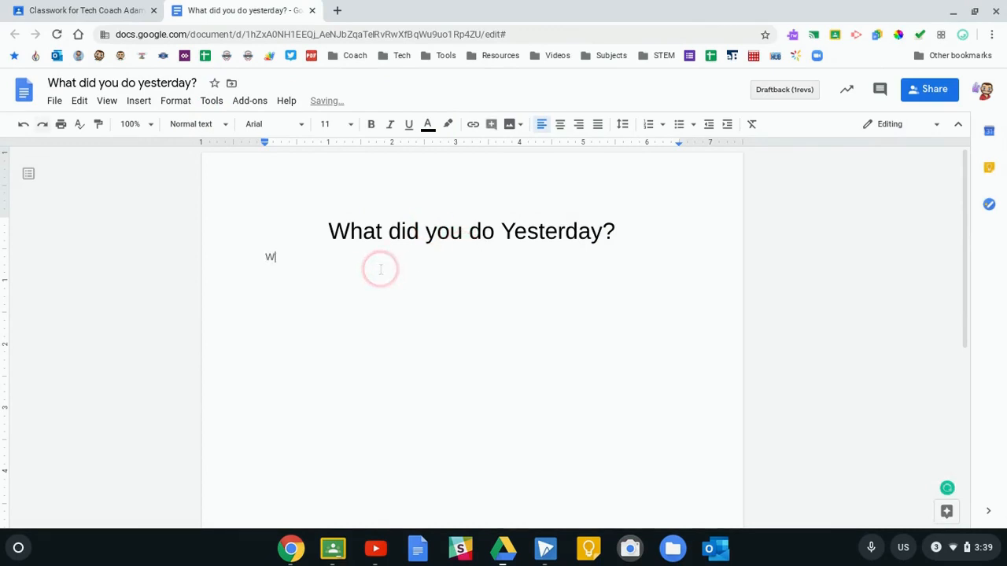
key("BackSpace")
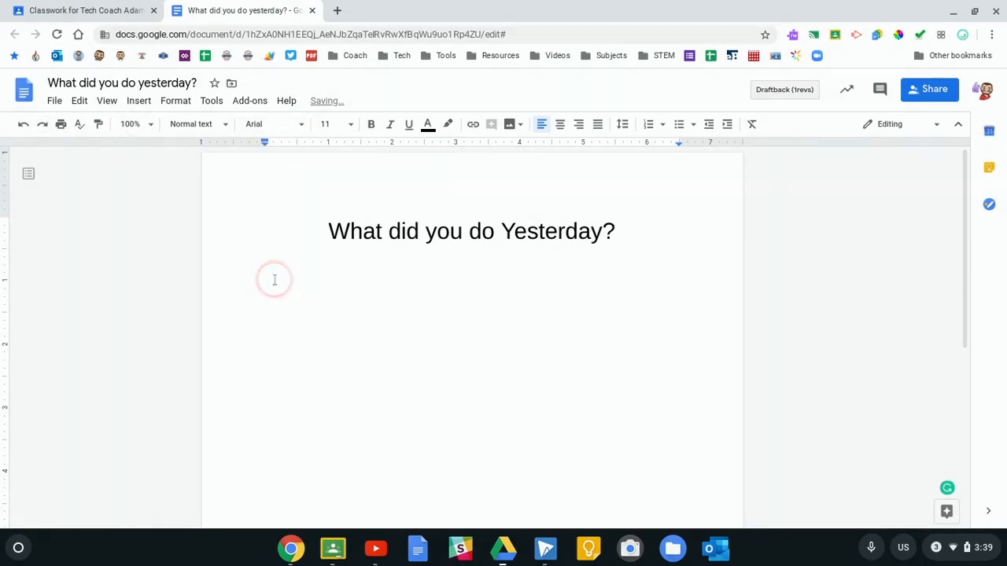
left_click(225, 125)
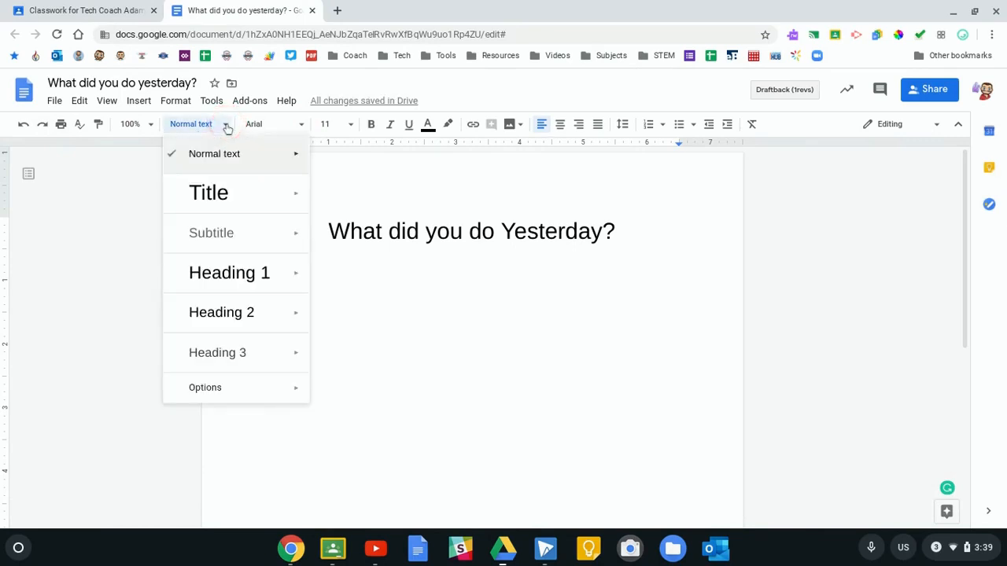
left_click(207, 276)
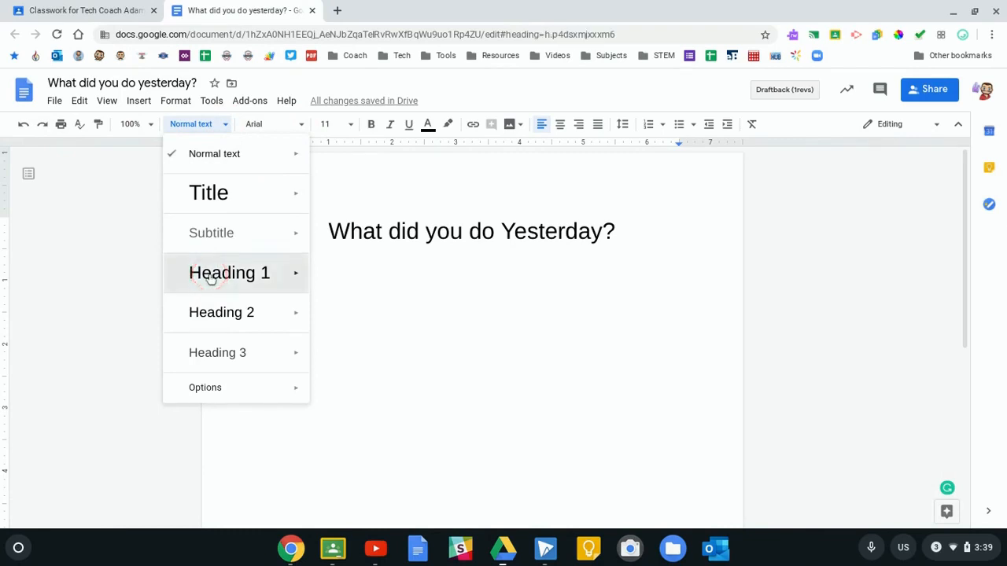
type("T")
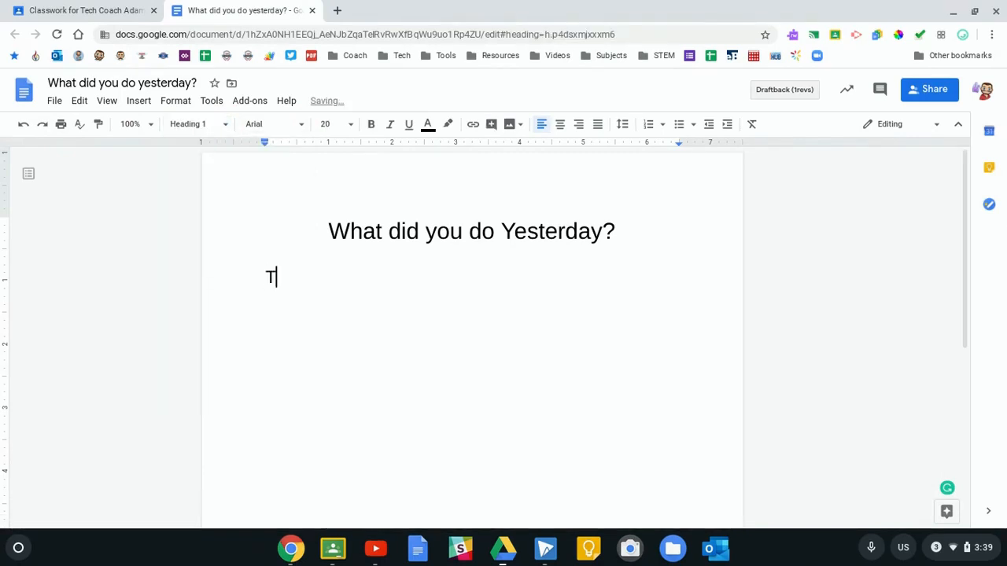
type("ell me what you did yesterday in a paragraph.")
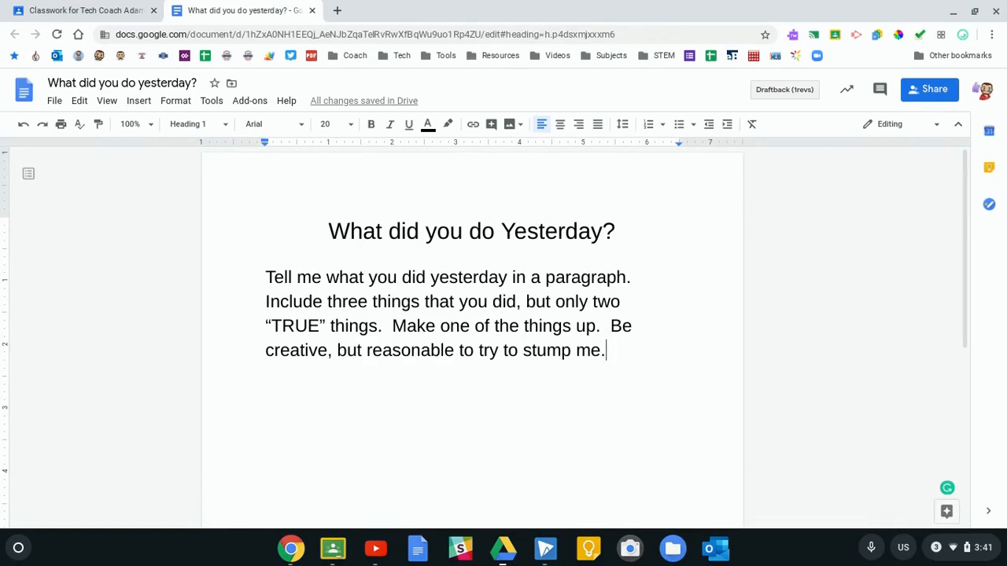
Insert a 1 x 1 table on a new line below the instructions.
key("Return")
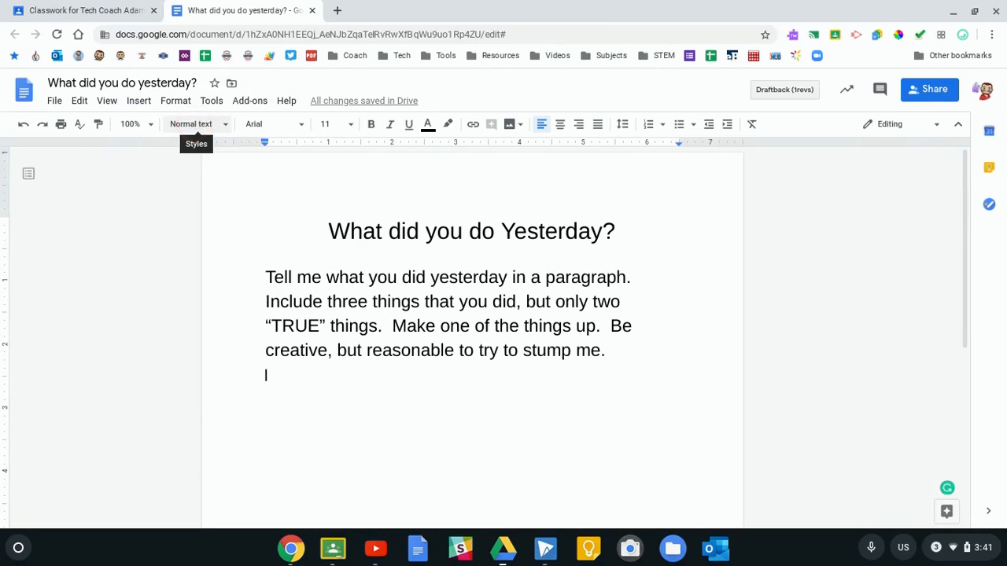
left_click(140, 100)
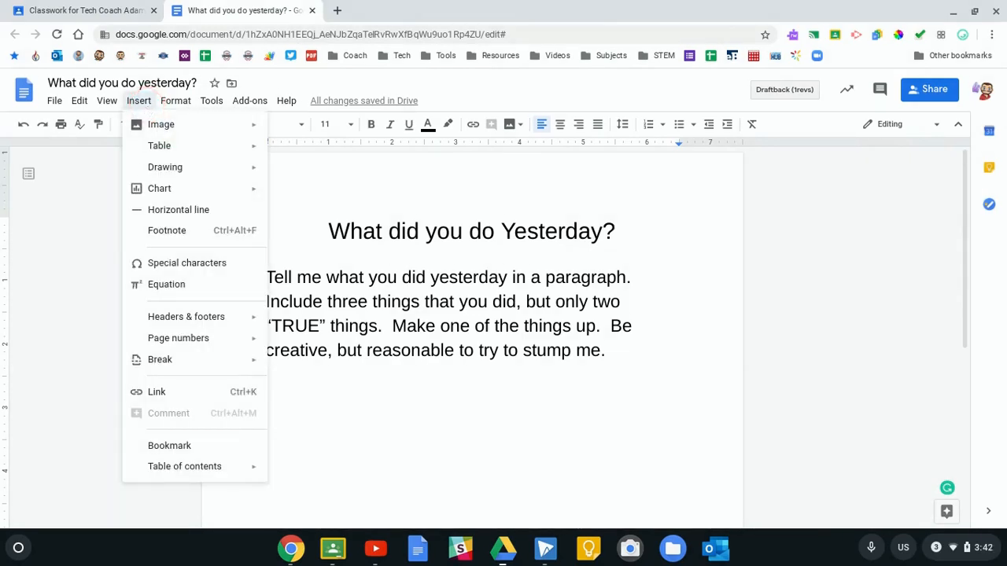
left_click(140, 102)
left_click(142, 104)
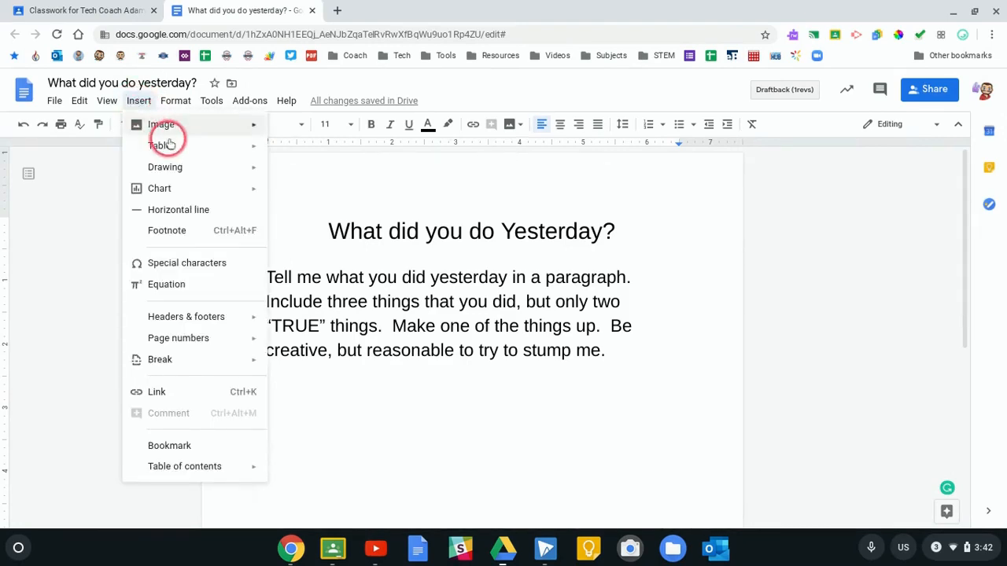
mouse_move(180, 144)
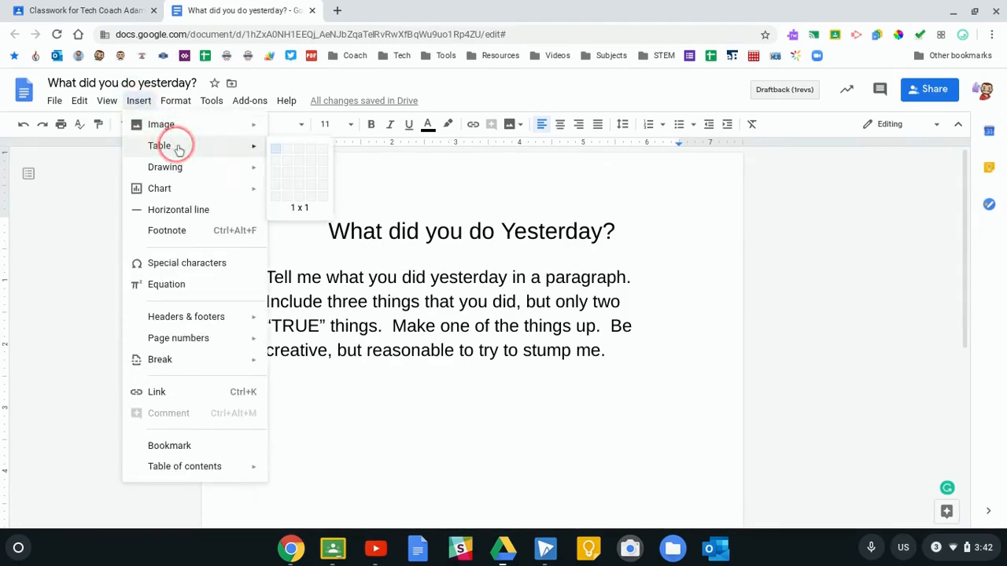
left_click(276, 151)
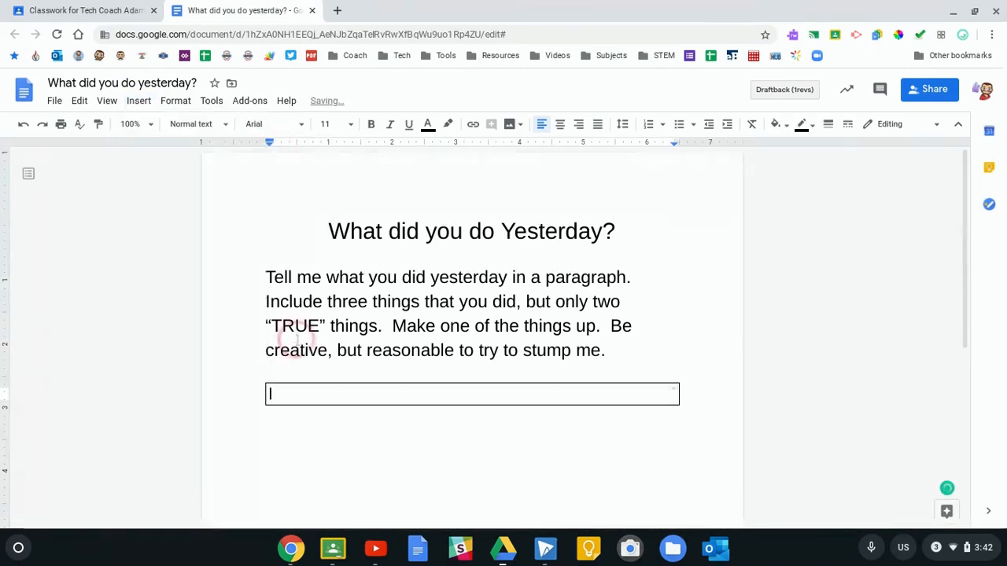
Enlarge the table cell with blank lines to make a writing box, and return the cursor to its first line.
left_click(294, 387)
key("Return")
key("Return")
key("Return")
key("Return")
key("Return")
key("Return")
key("Return")
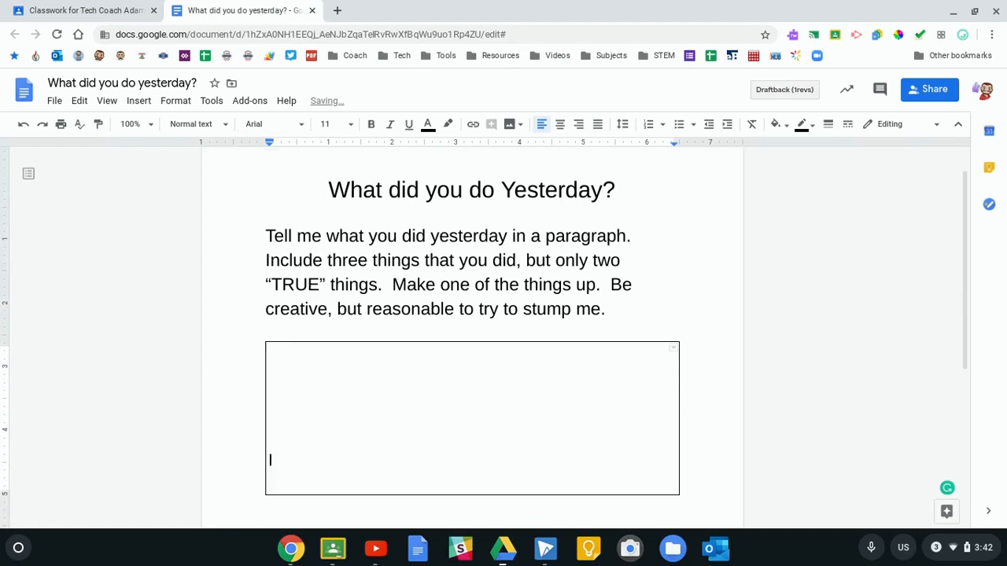
key("Up")
key("Up")
key("Up")
key("Up")
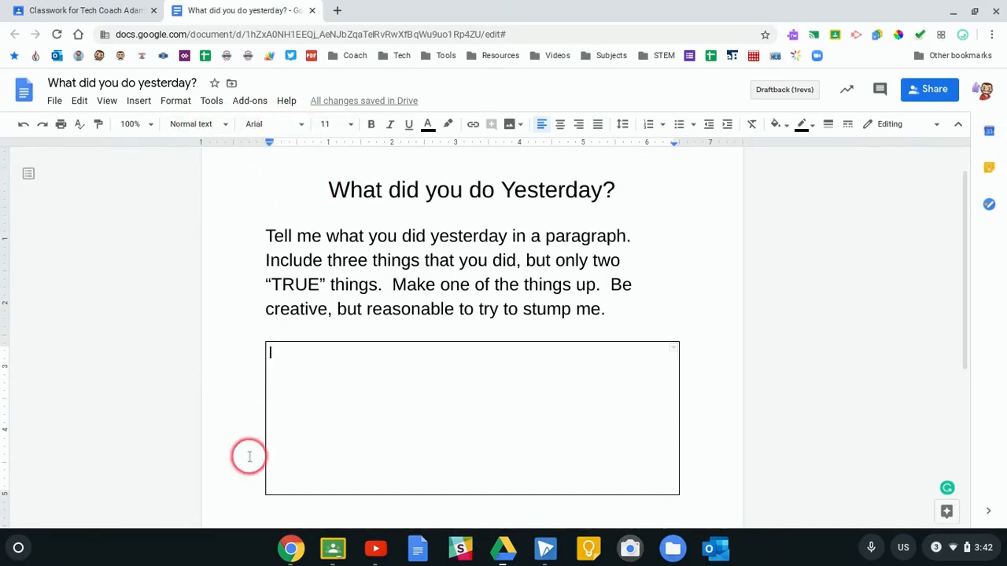
Try out sample text in the writing box and erase it again.
left_click(295, 361)
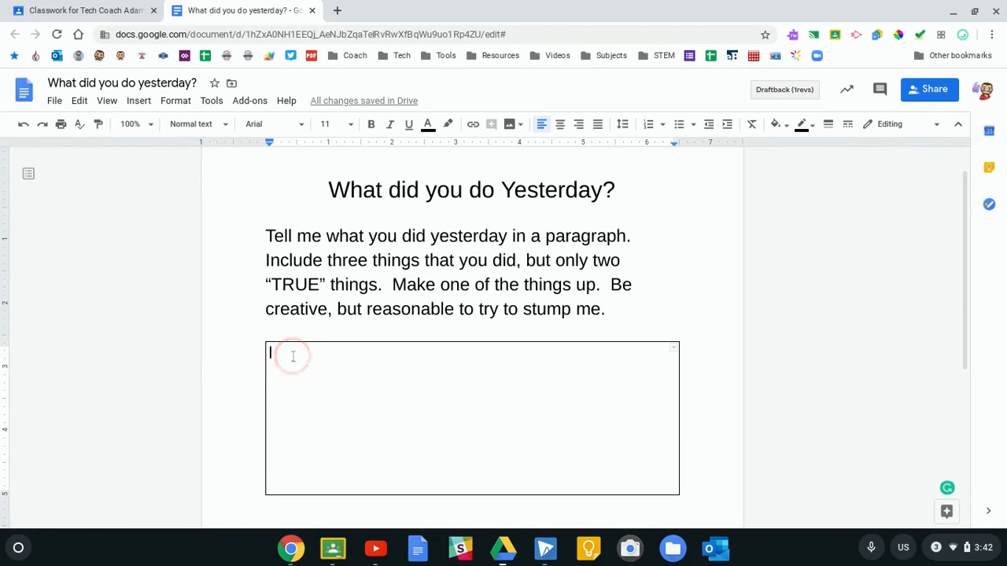
type("kljlkj")
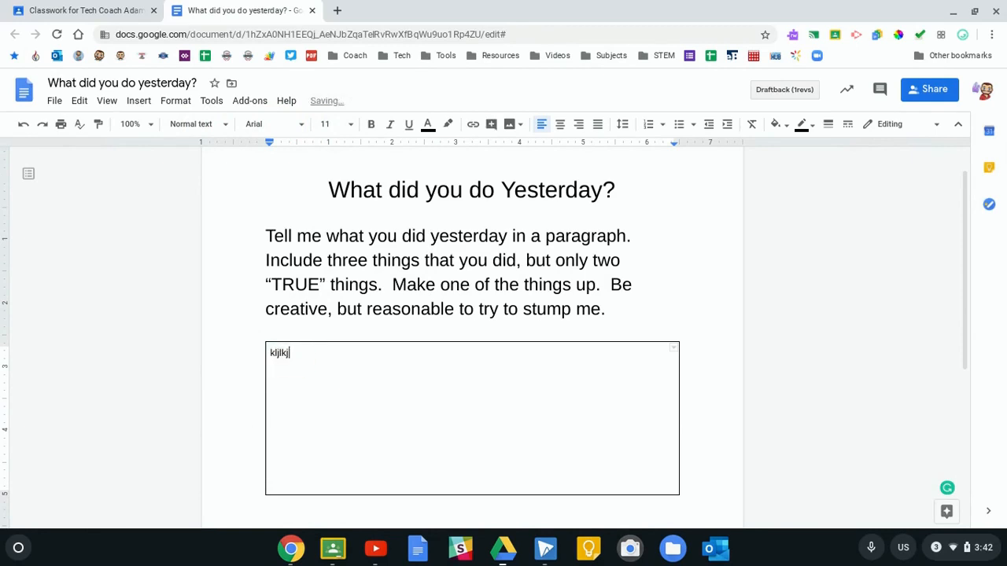
key("BackSpace")
key("BackSpace")
key("BackSpace")
key("BackSpace")
key("BackSpace")
key("BackSpace")
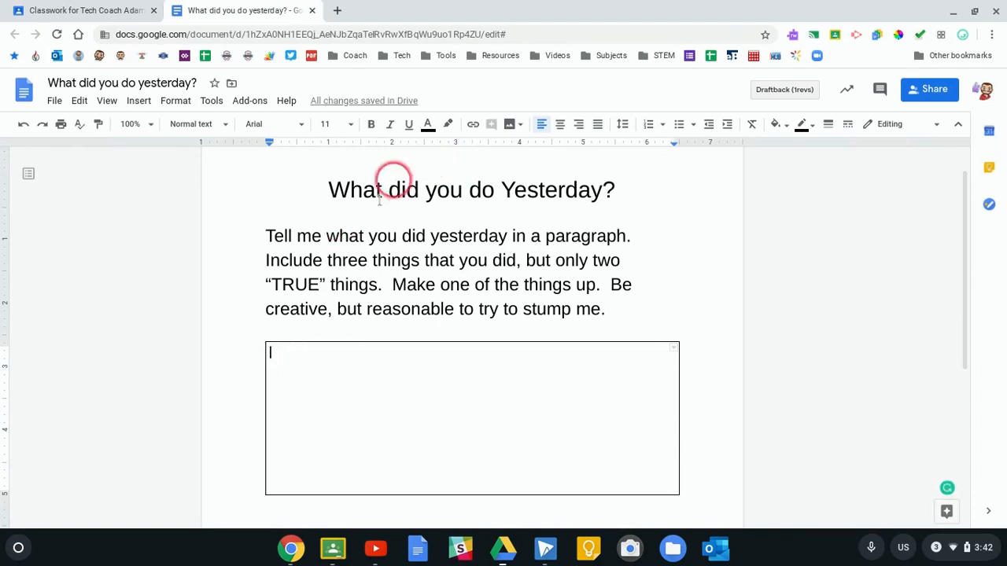
left_click(321, 386)
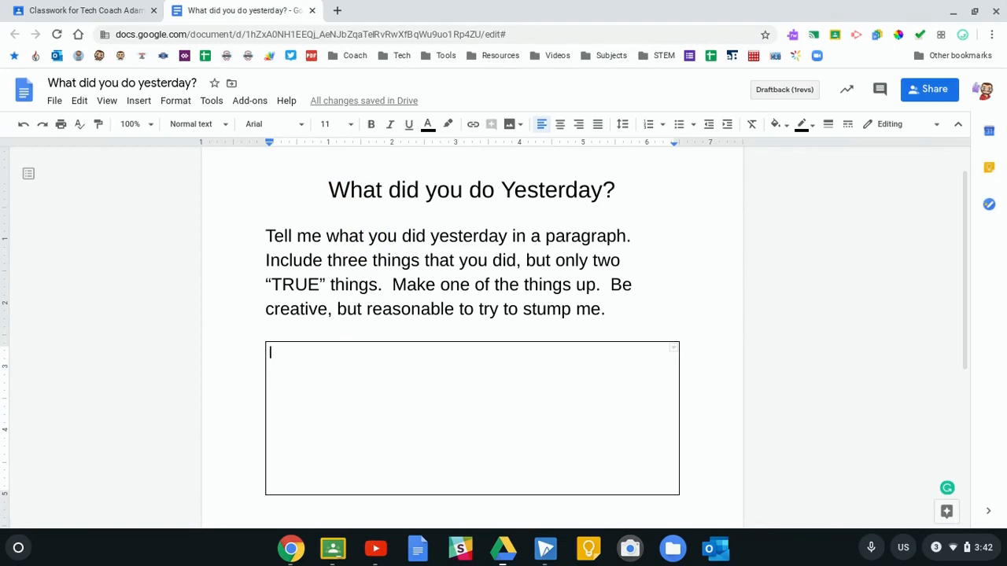
Set the document's page color to light cornflower blue 3.
left_click(57, 101)
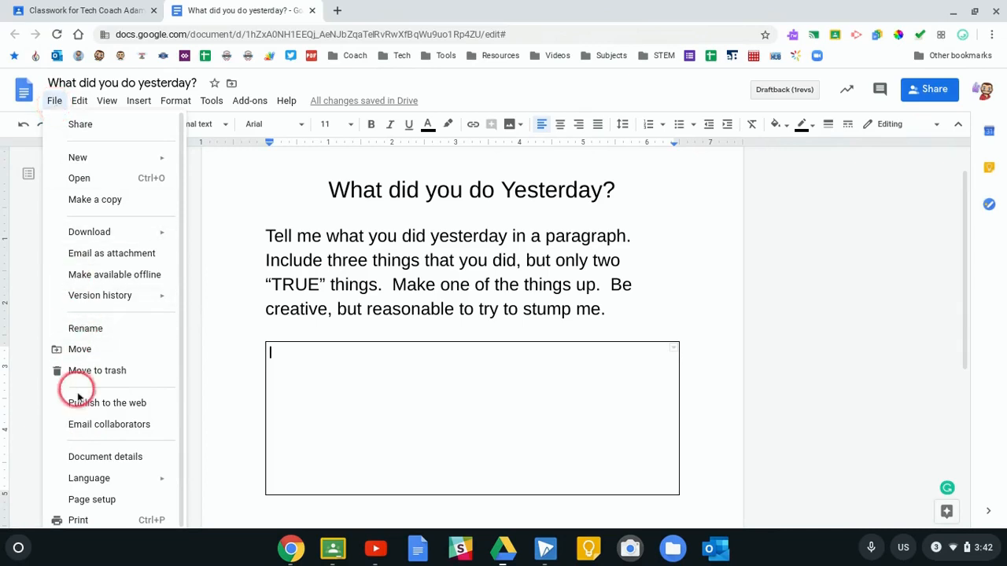
left_click(97, 504)
left_click(98, 505)
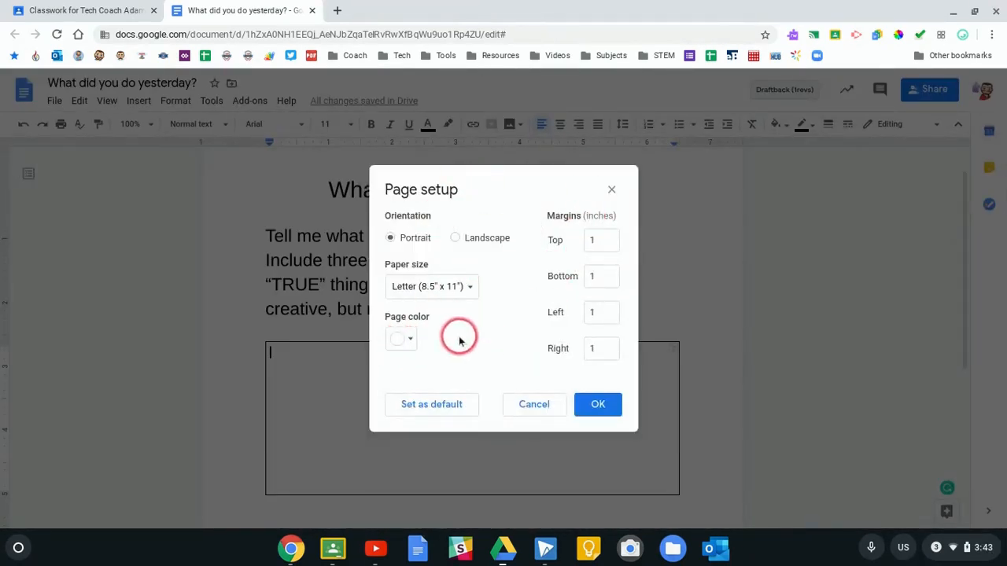
left_click(407, 340)
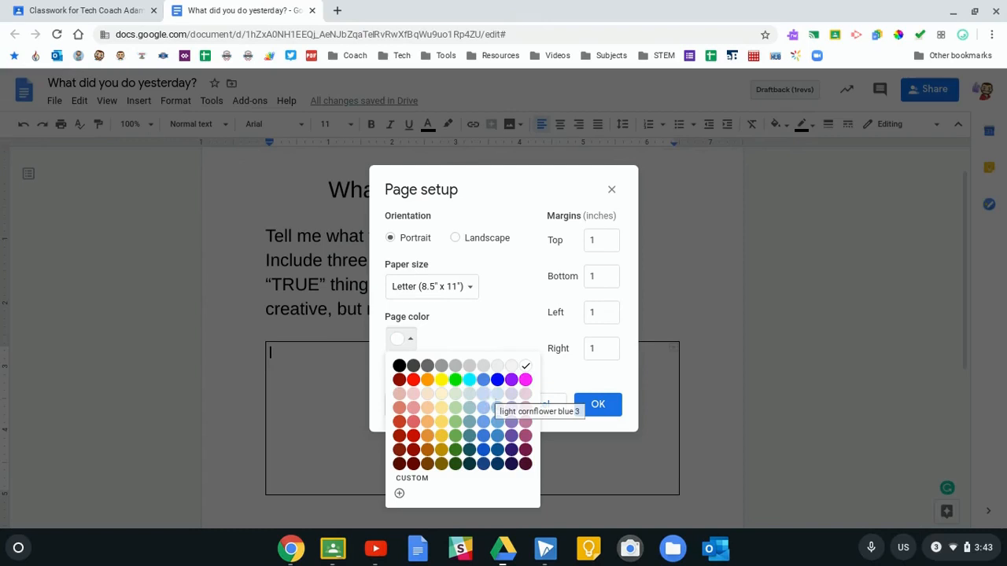
left_click(485, 395)
left_click(611, 403)
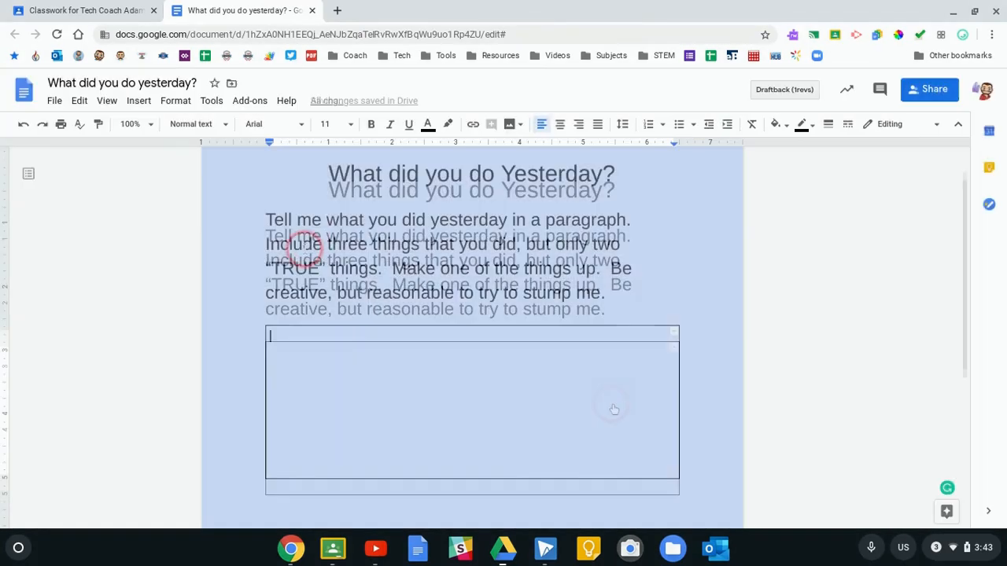
left_click(305, 246)
left_click(347, 268)
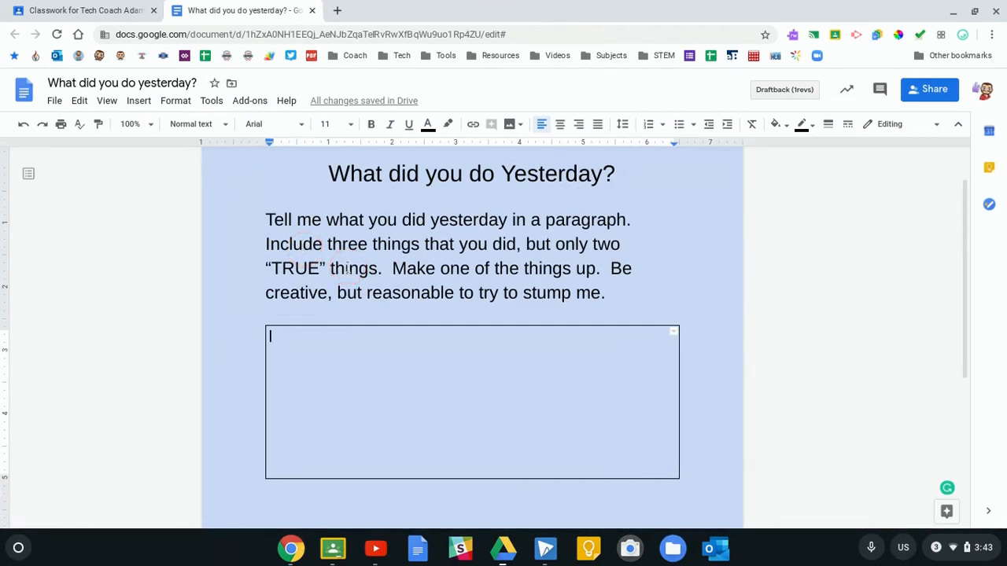
Give the writing box a white cell background through its table properties.
left_click(320, 375)
left_click(313, 383)
left_click(282, 348)
right_click(282, 347)
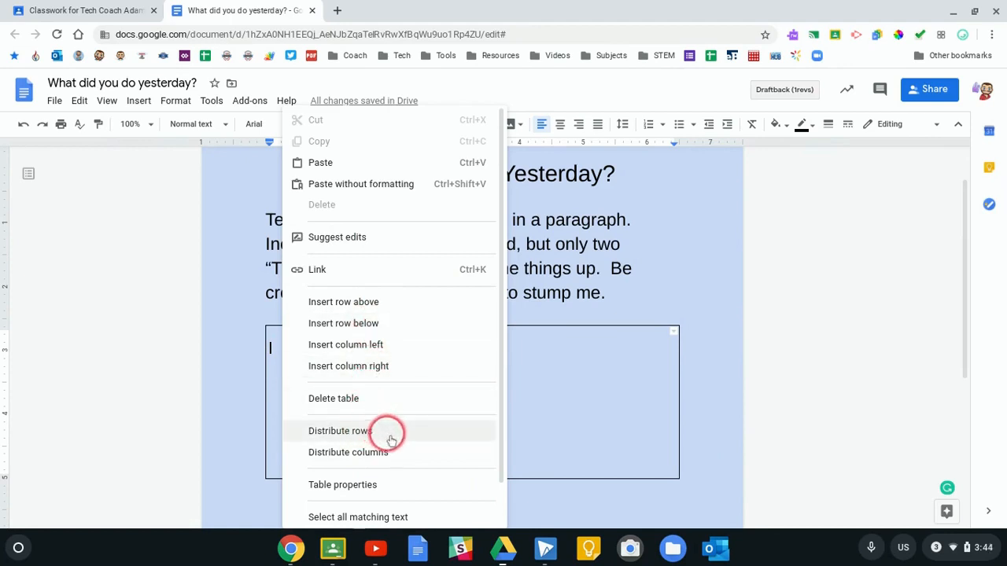
left_click(366, 487)
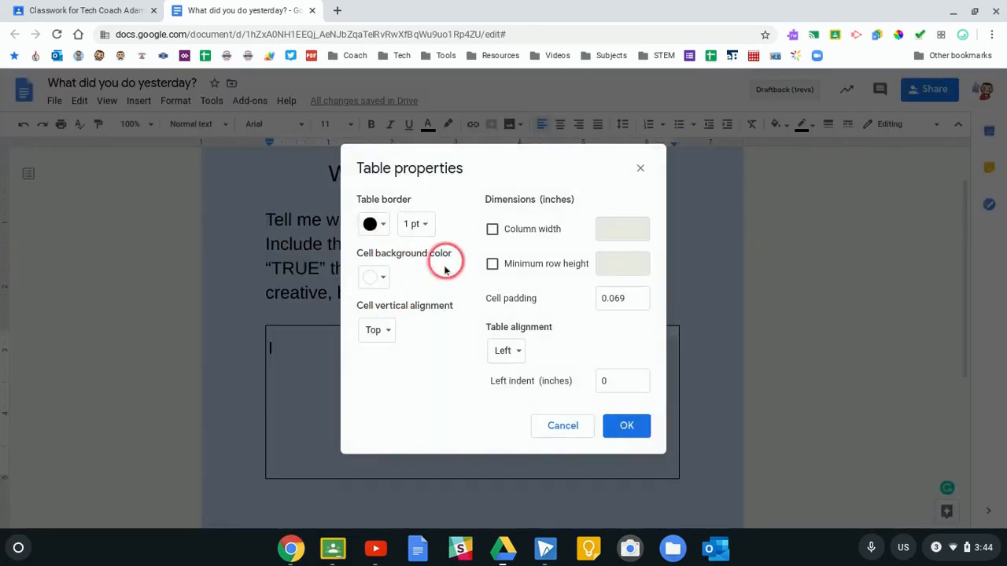
left_click(375, 279)
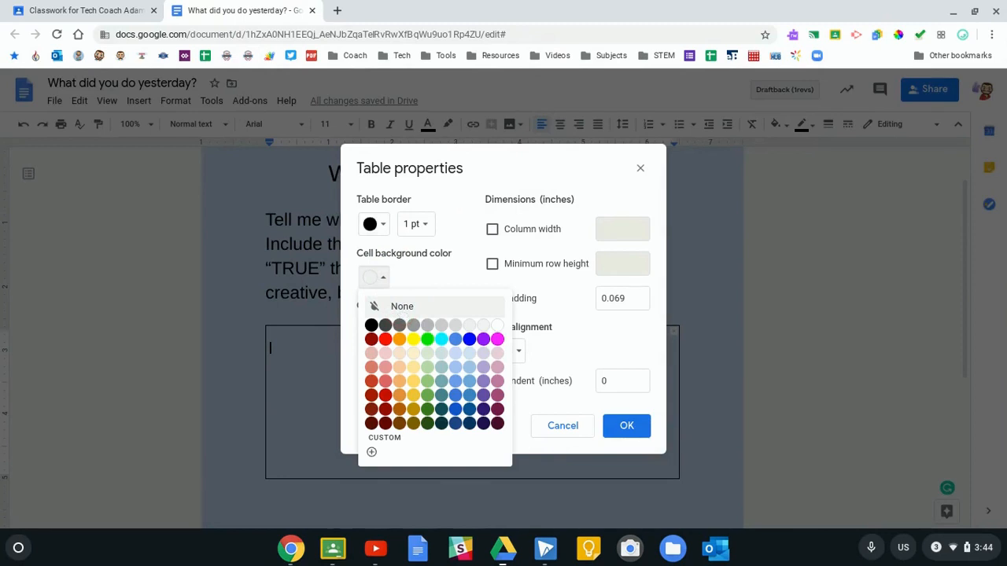
left_click(496, 328)
left_click(626, 425)
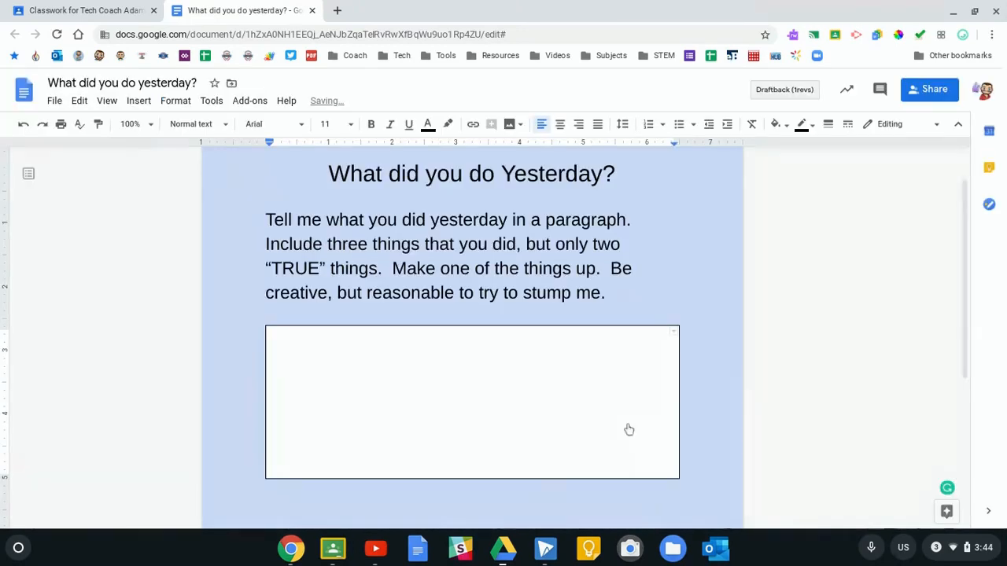
mouse_move(376, 391)
left_mouse_down()
mouse_move(333, 354)
mouse_move(285, 339)
left_mouse_up()
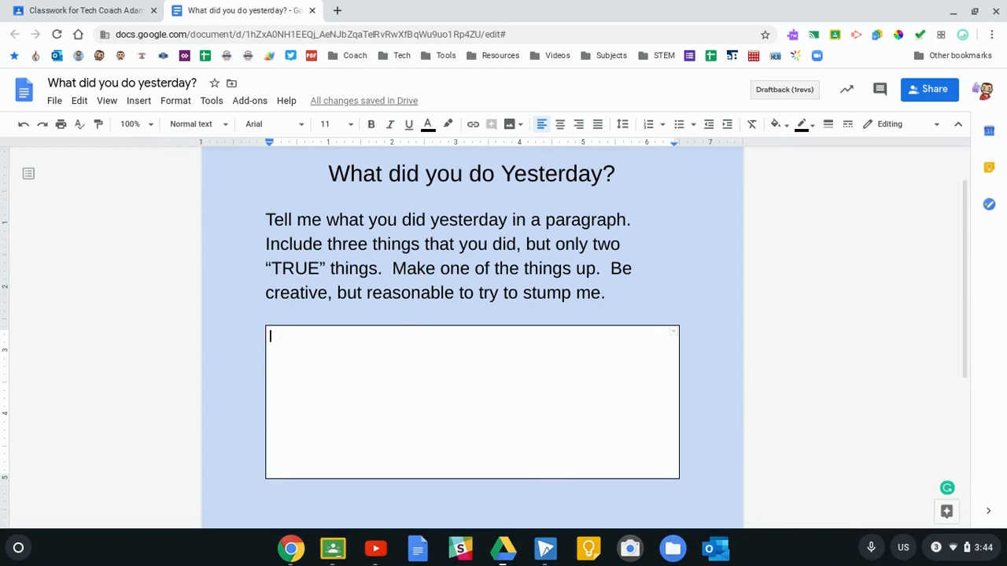
left_click(327, 367)
left_click(310, 367)
scroll(472, 330, "up", 1)
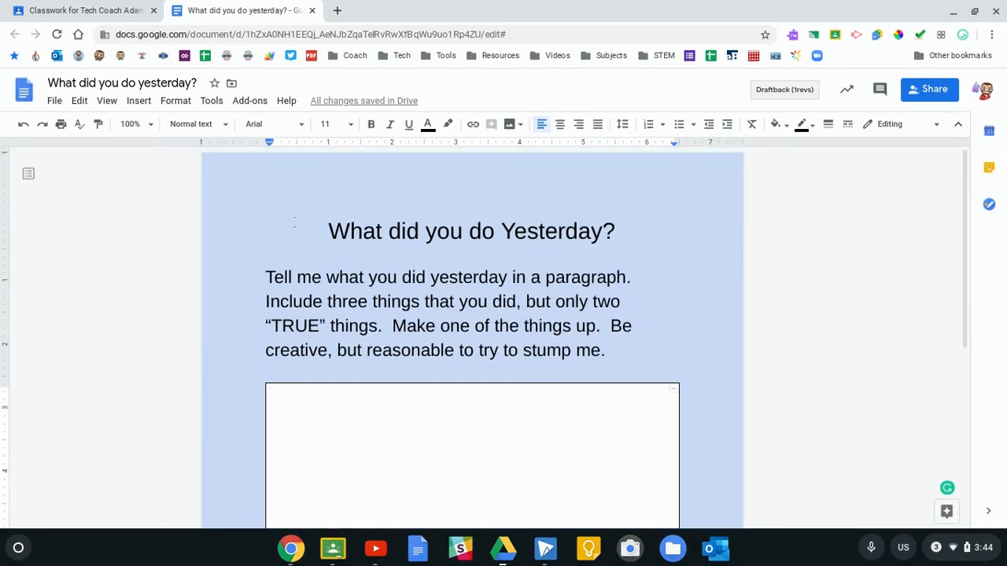
Switch to the Google Classroom assignment and set the attached document to "Make a copy for each student".
left_click(89, 12)
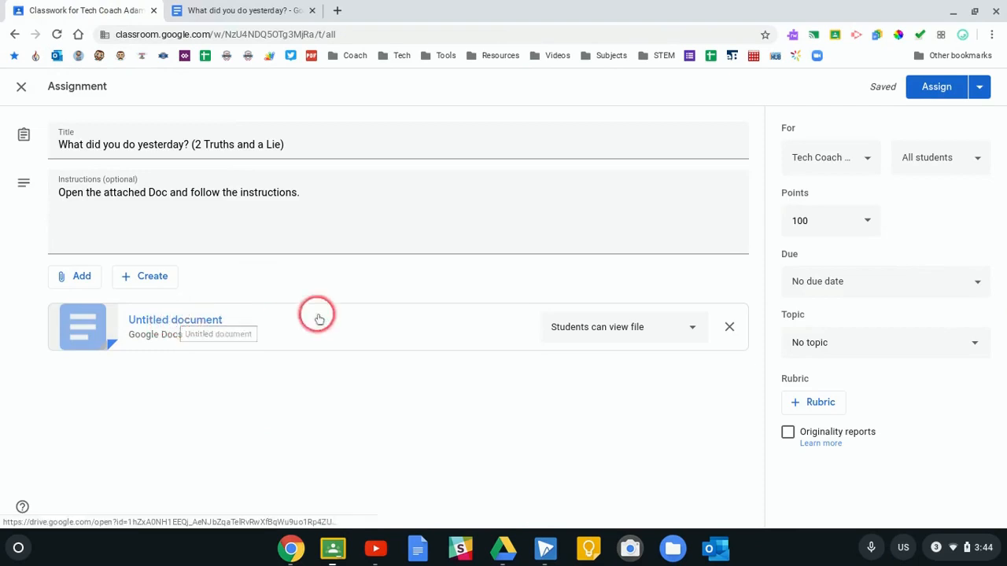
left_click(241, 11)
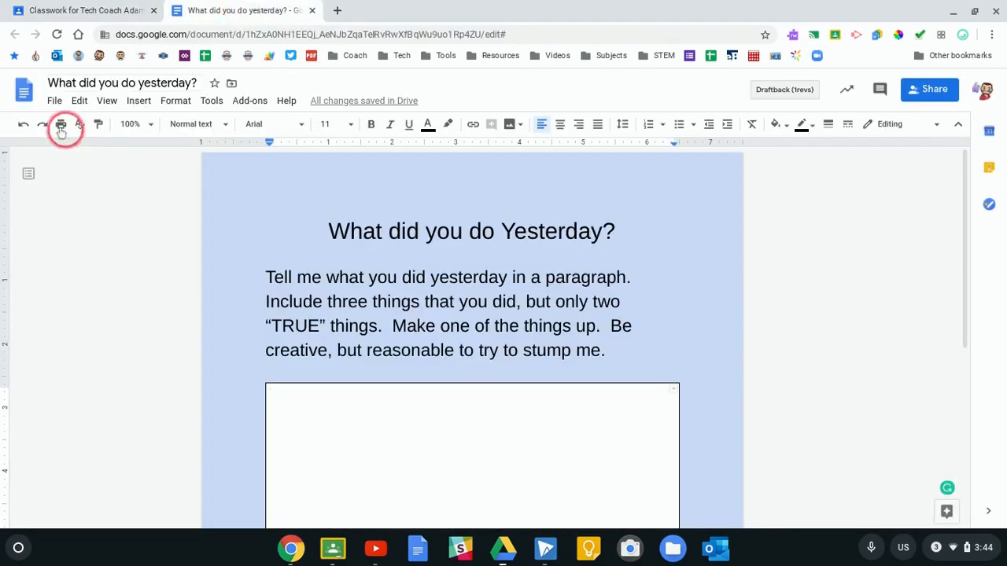
left_click(93, 9)
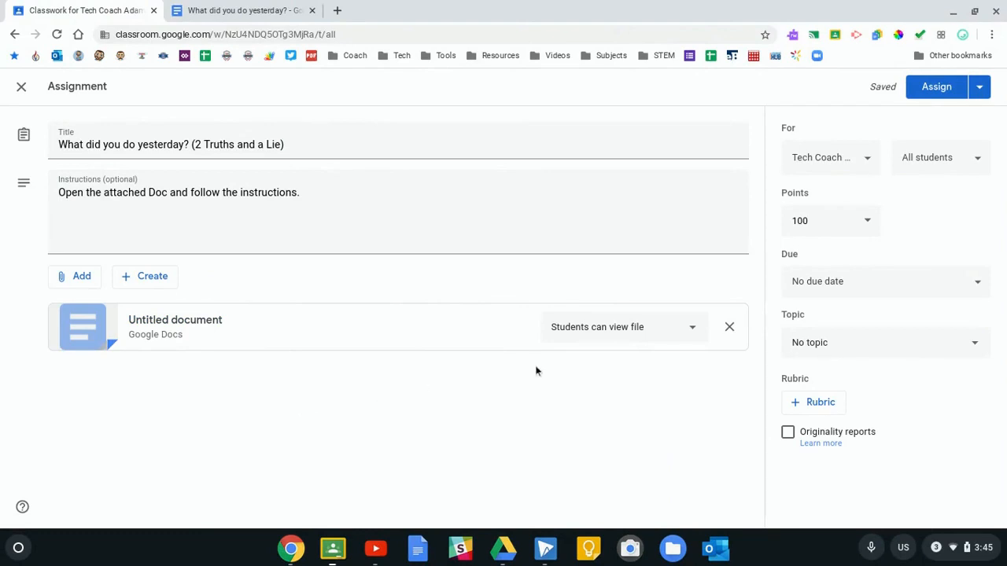
left_click(692, 330)
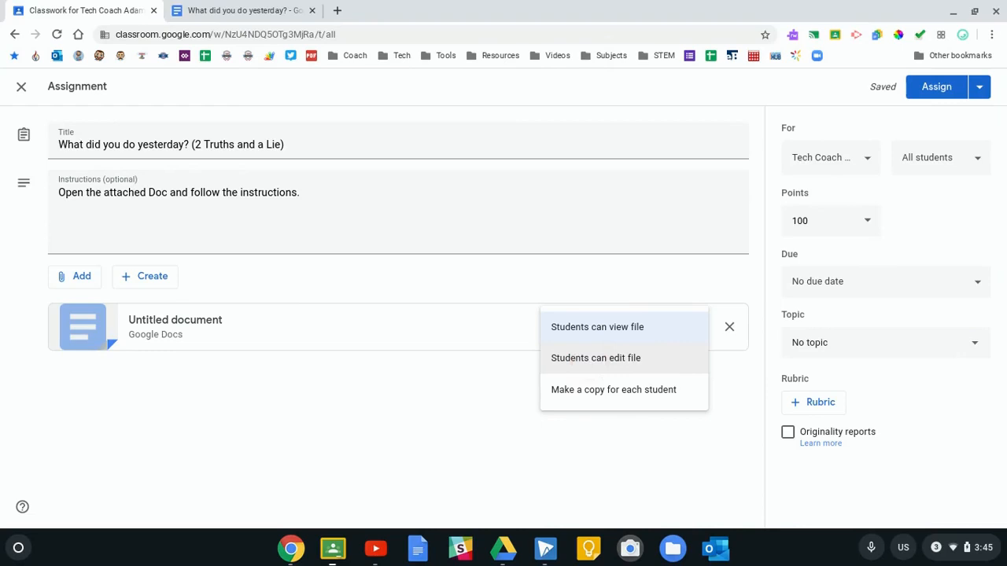
left_click(600, 393)
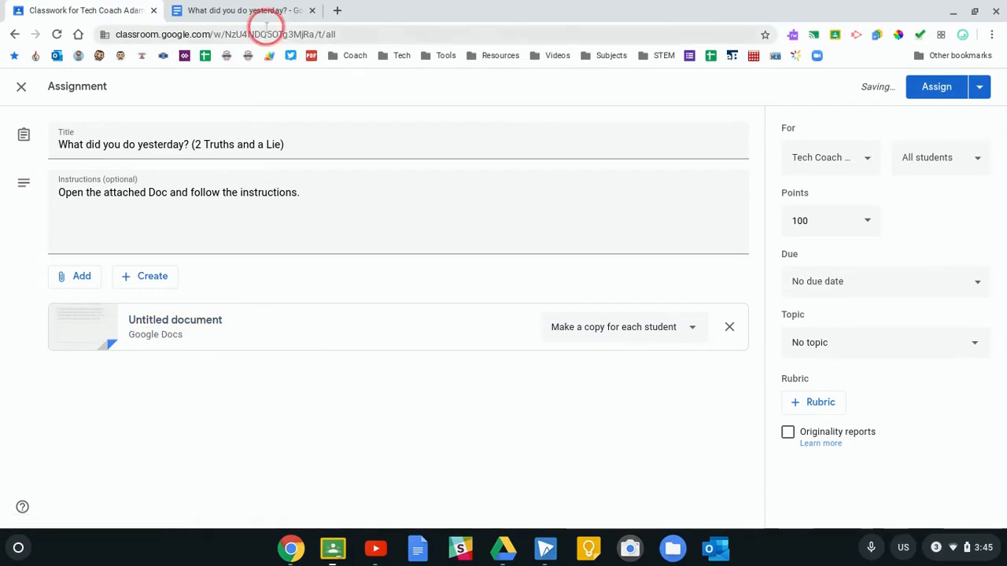
Check the document once more, return to the Classroom assignment, assign it immediately and open its entry under Week 1.
left_click(243, 9)
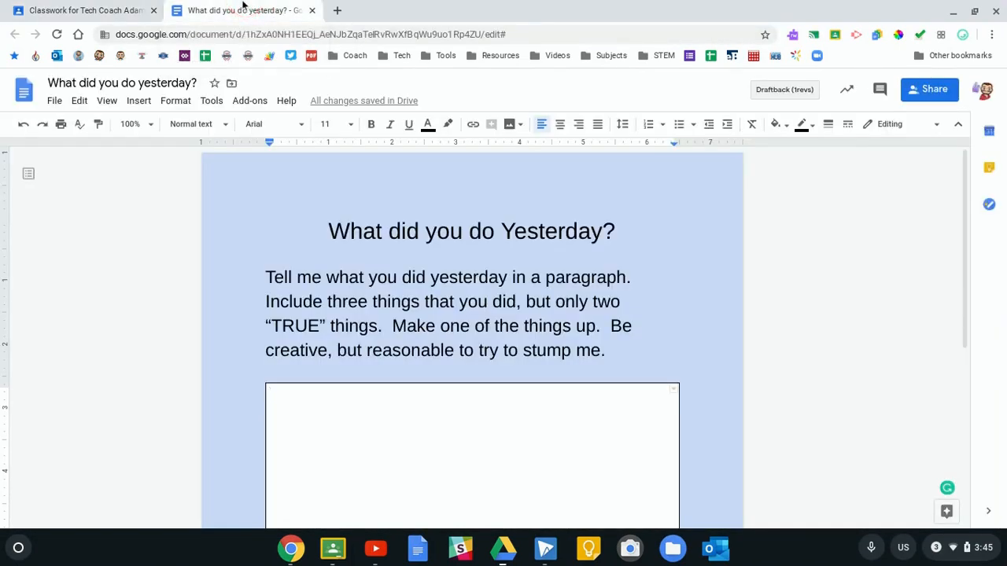
left_click(88, 11)
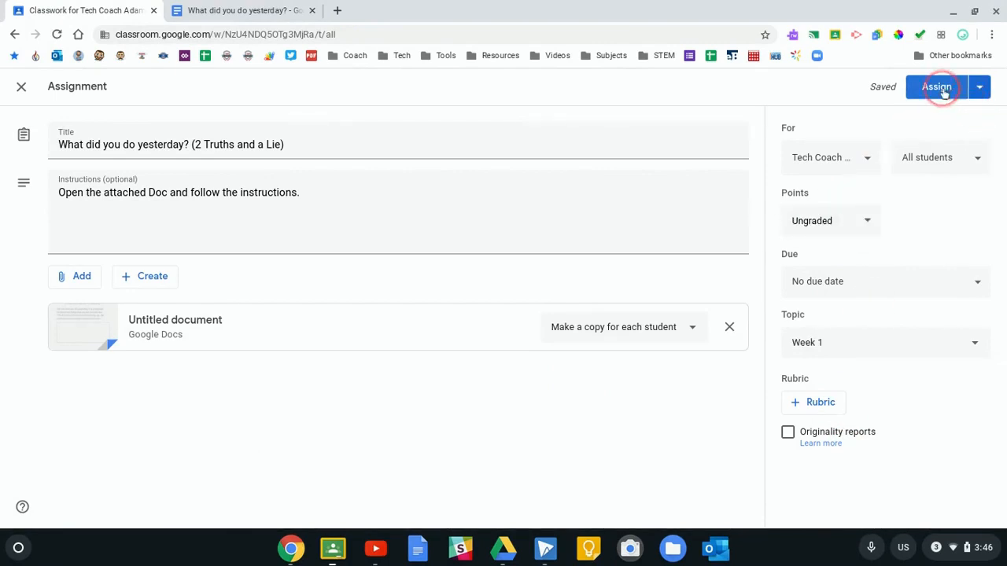
left_click(981, 89)
left_click(955, 113)
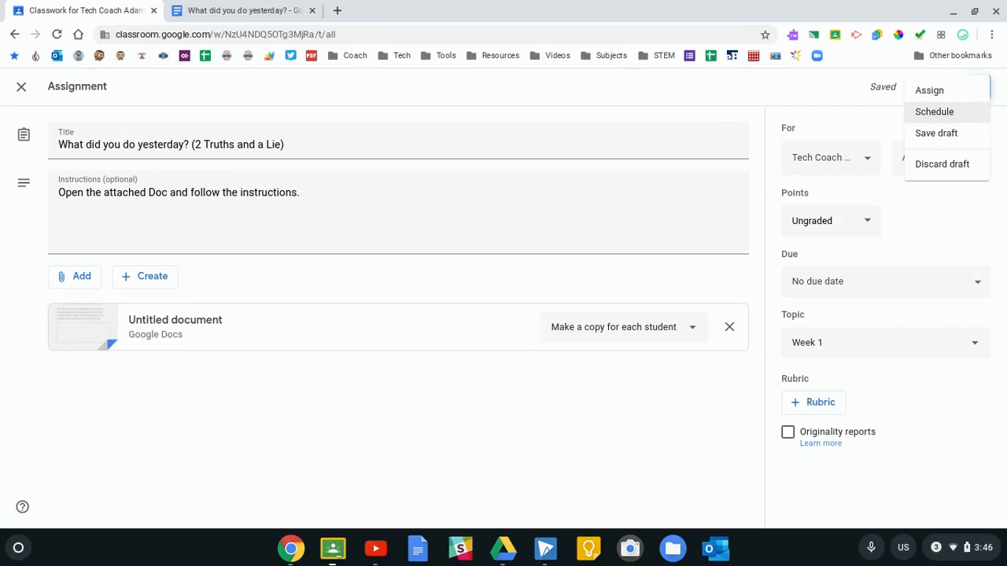
left_click(948, 134)
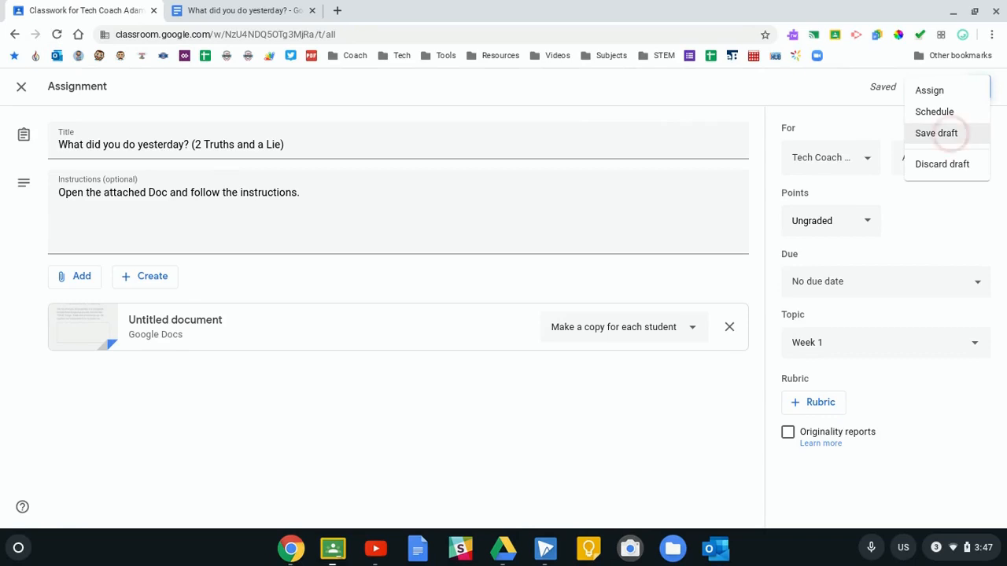
left_click(928, 93)
left_click(611, 119)
left_click(461, 237)
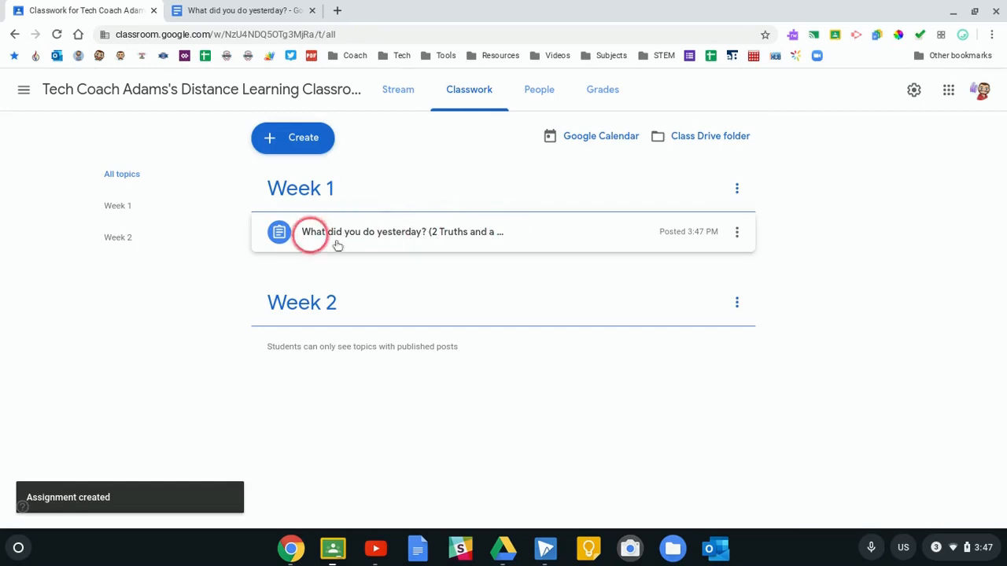
left_click(510, 236)
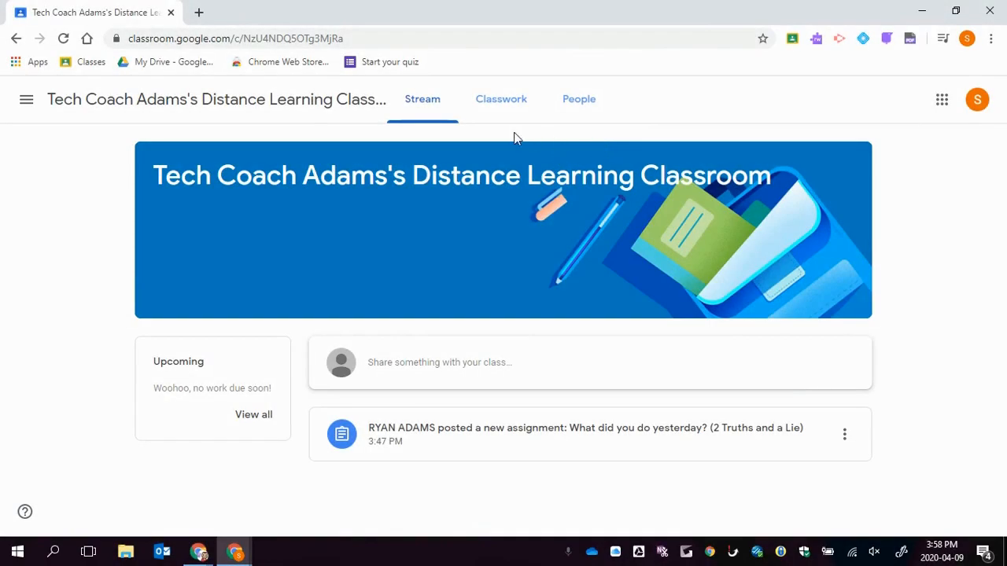
From the student account, expand the "What did you do yesterday?" assignment in the class's classwork and open the attached document copy.
left_click(488, 107)
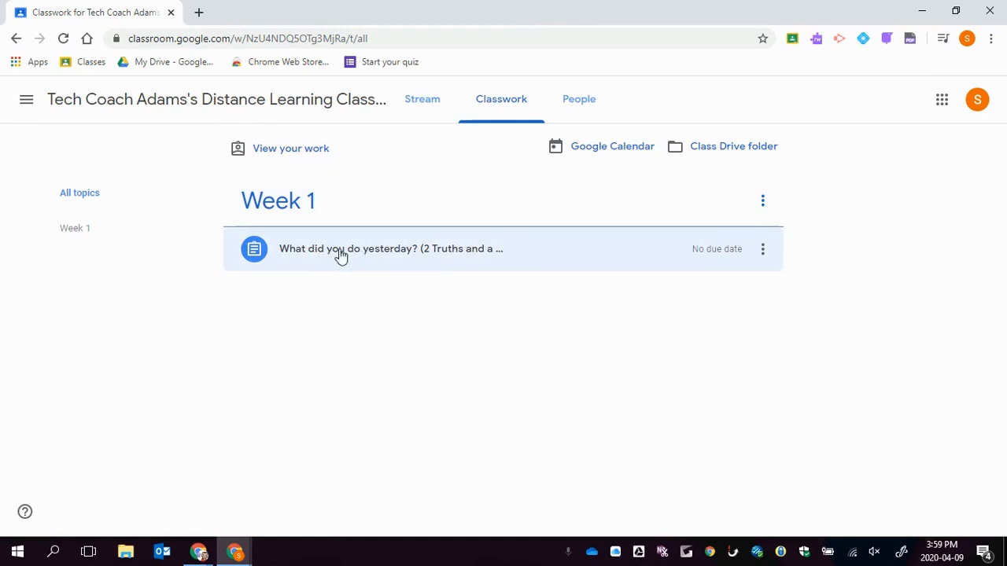
left_click(411, 253)
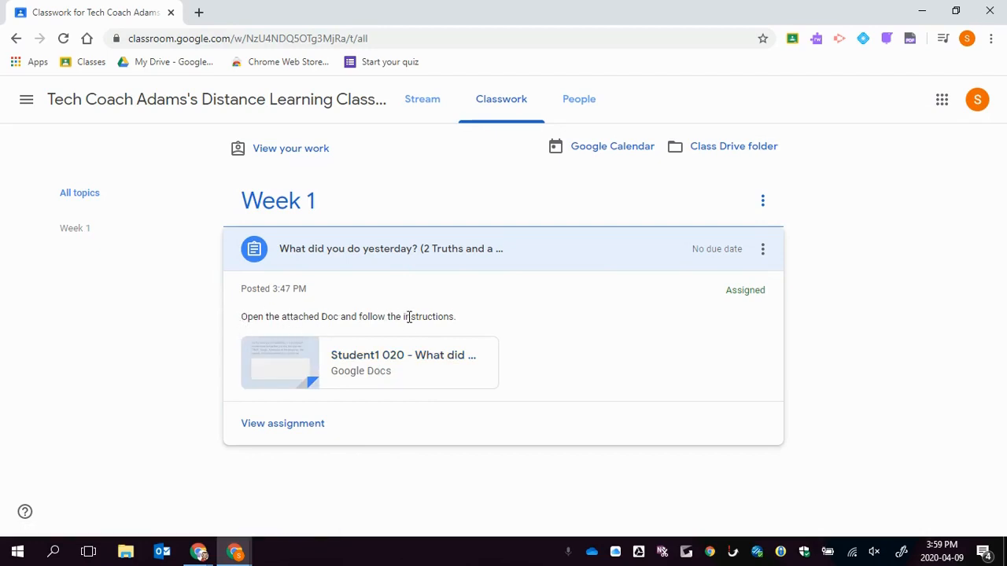
left_click(363, 358)
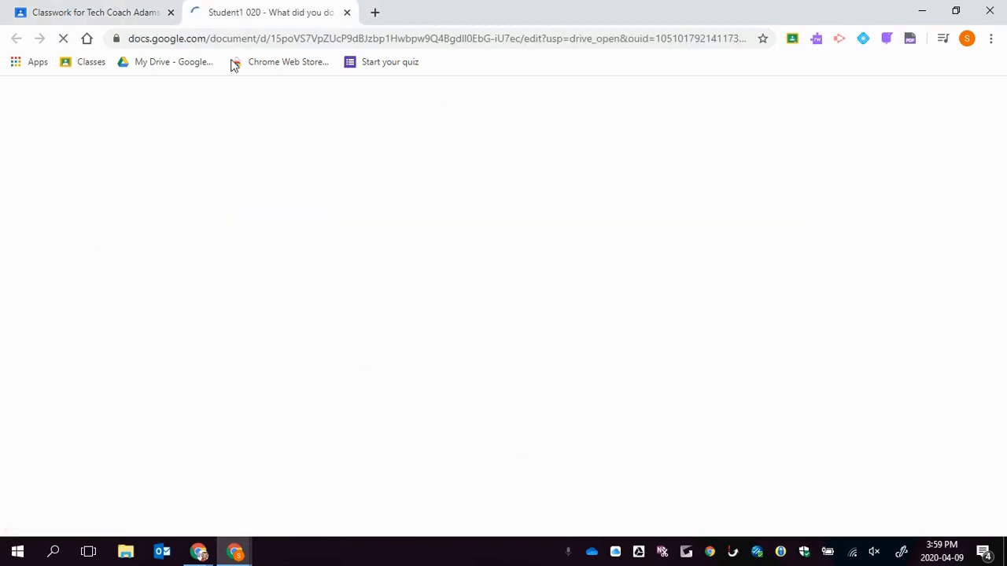
left_click(122, 17)
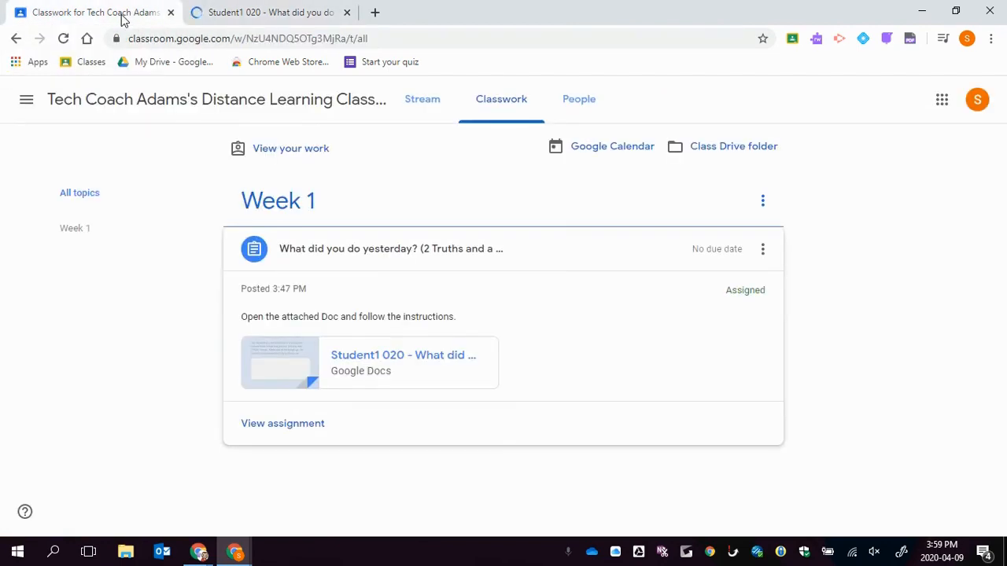
left_click(243, 12)
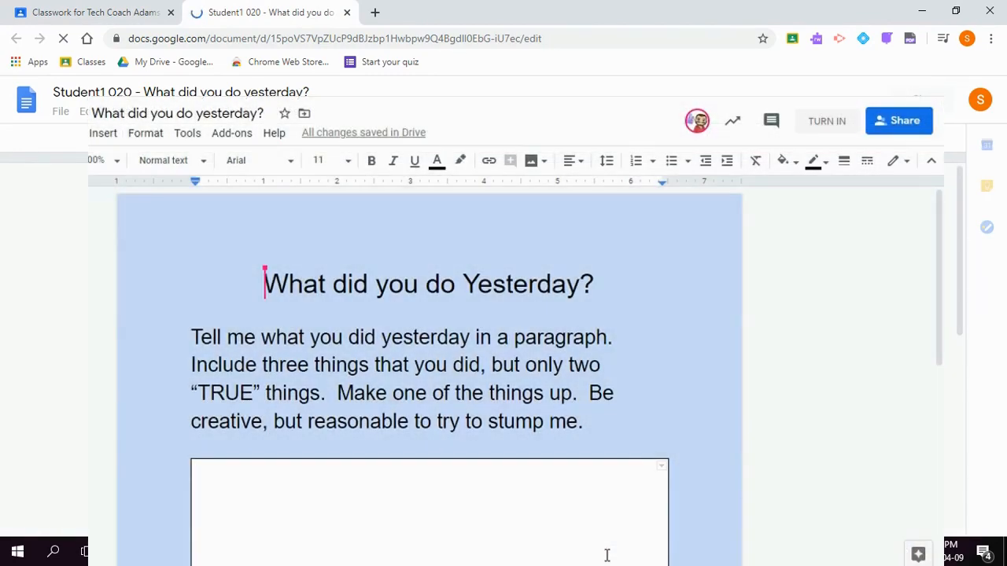
As the student, write "I had wafles for brekast" in the document's response box.
left_click(607, 555)
type("I had")
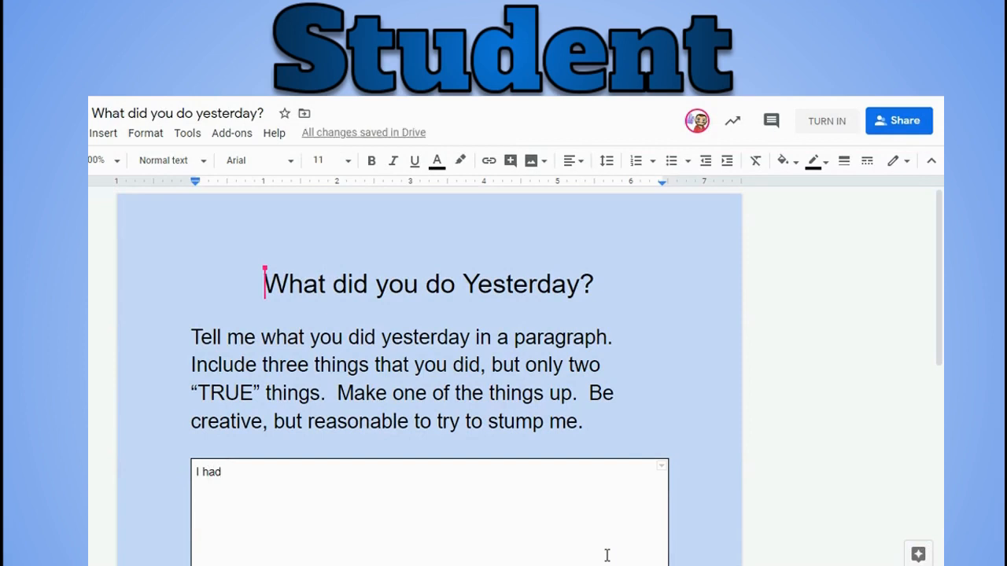
type(" wafles fo")
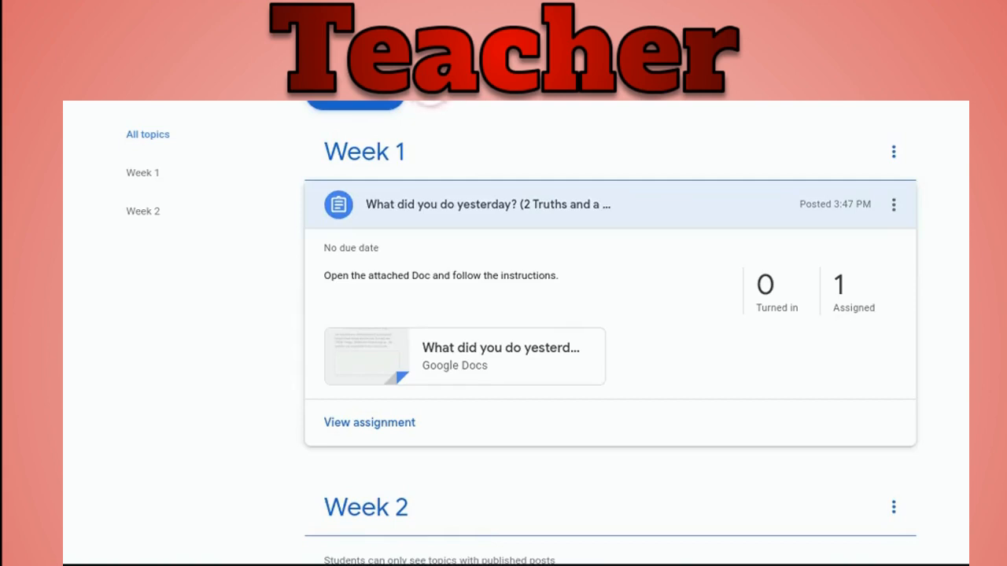
As the teacher, open the student's document from the assignment's student work and select the misspelled word "wafles".
left_click(360, 423)
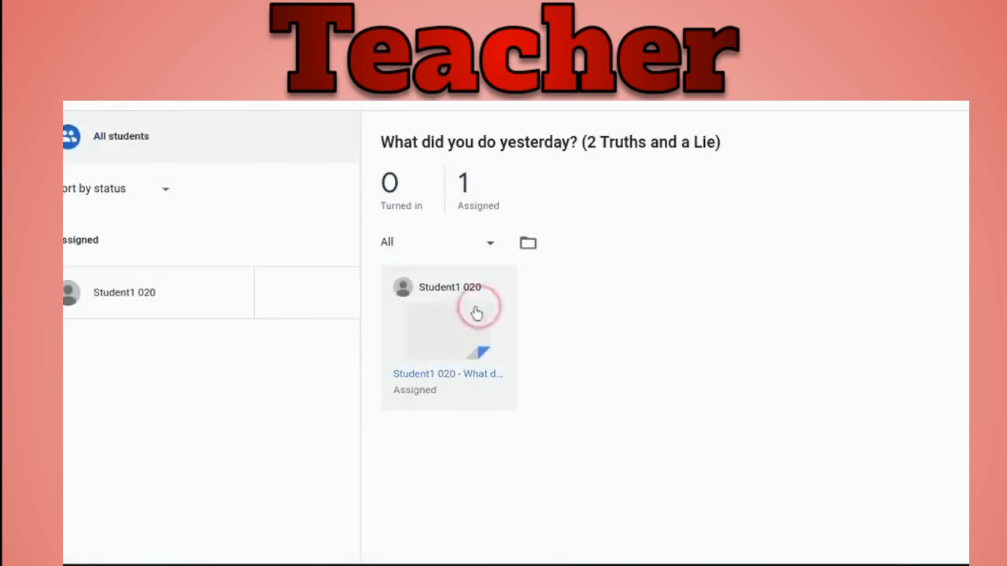
left_click(450, 329)
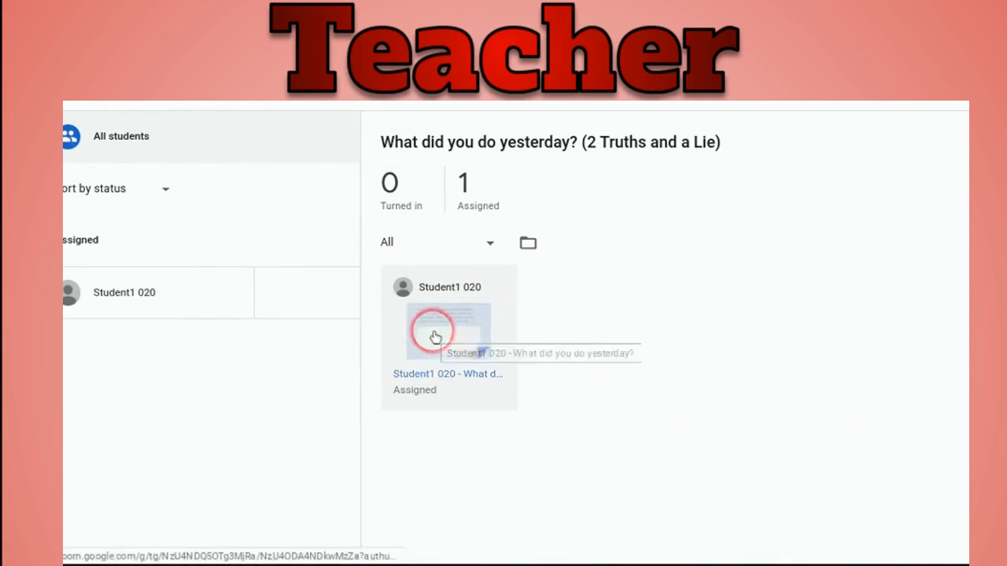
left_click(435, 337)
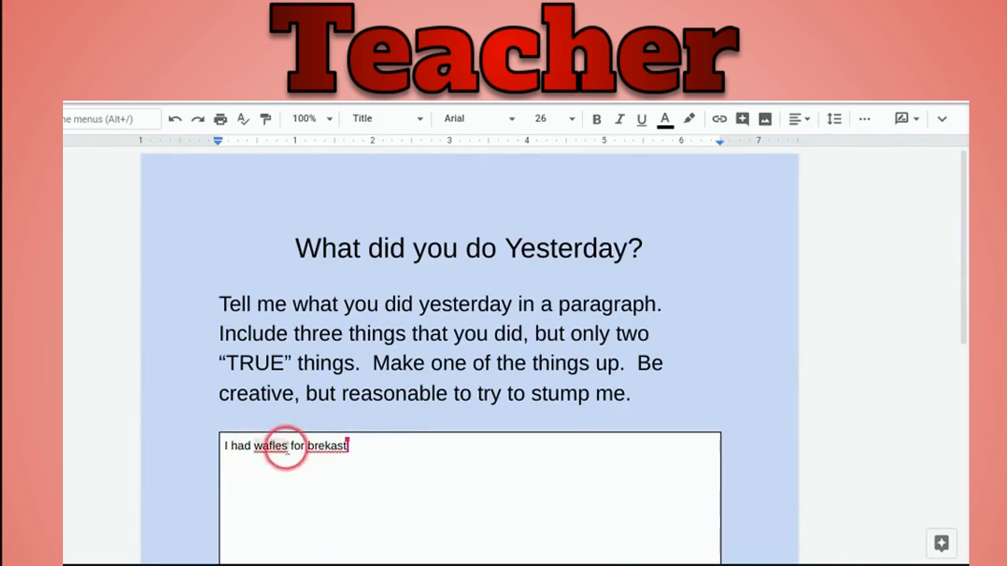
left_click(291, 446)
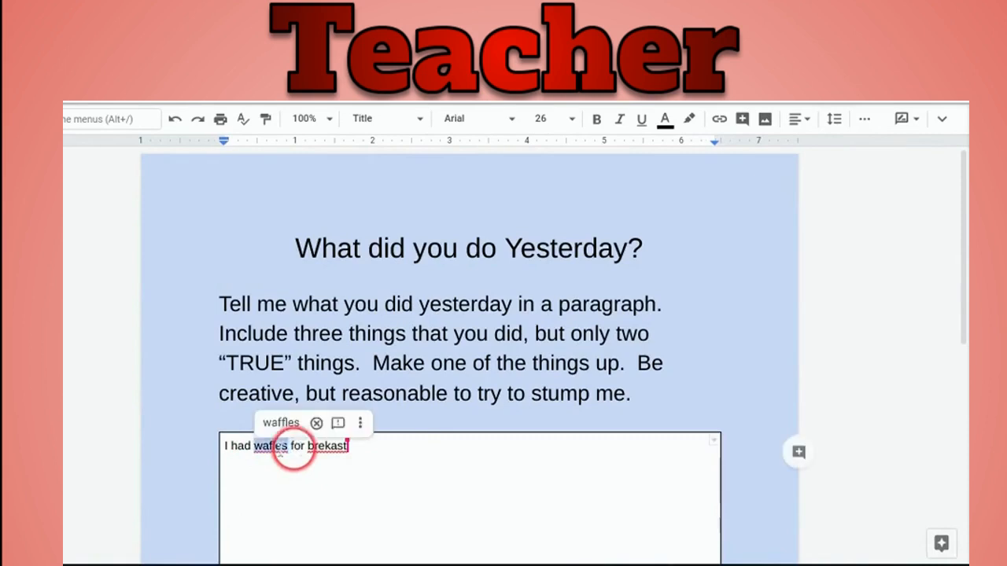